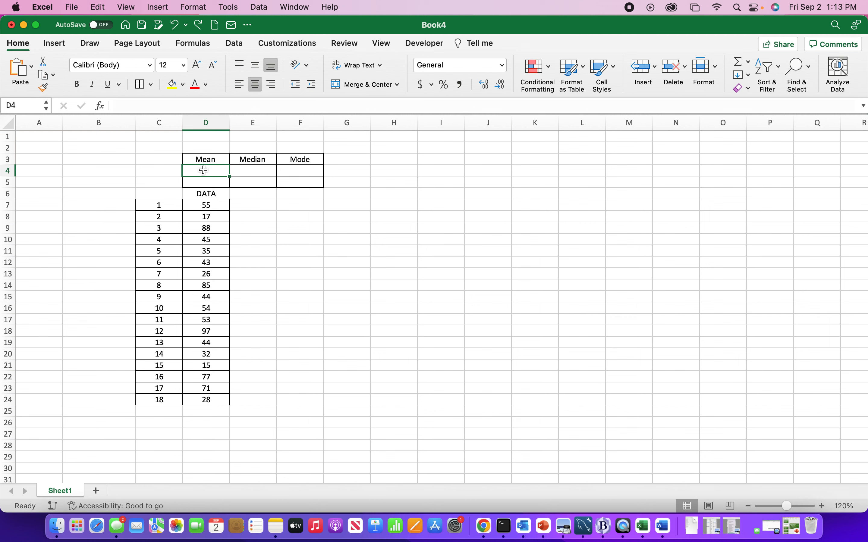
Calculate the mean in cell D4 with the formula =(SUM(D7:D24))/18
text(=SUM)
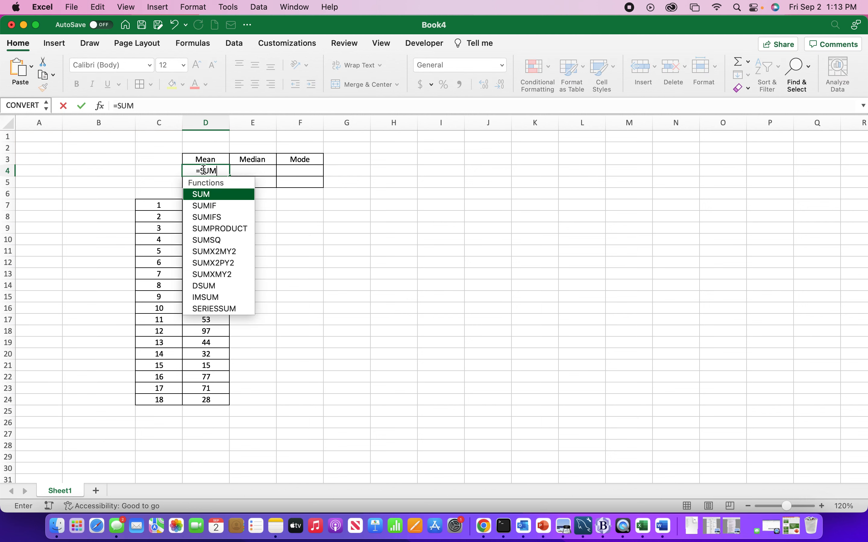
text(()
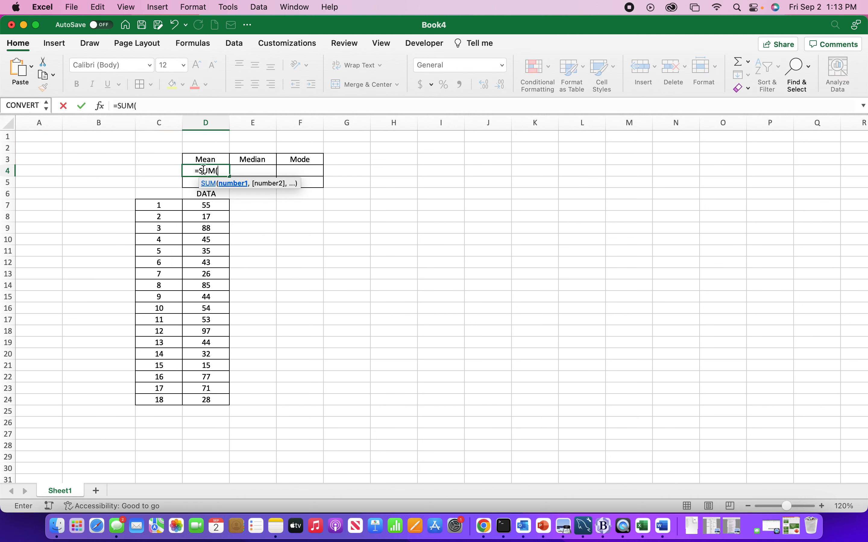
click(201, 205)
drag(200, 204, 203, 401)
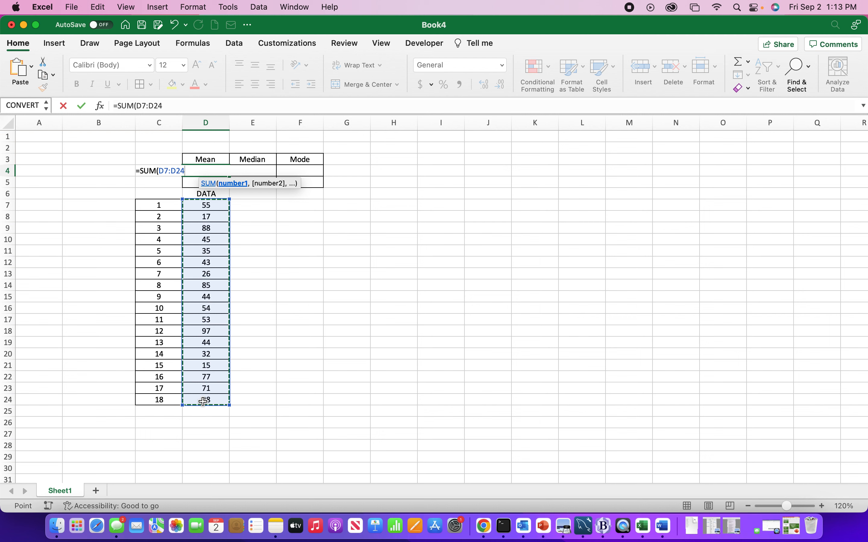
text())
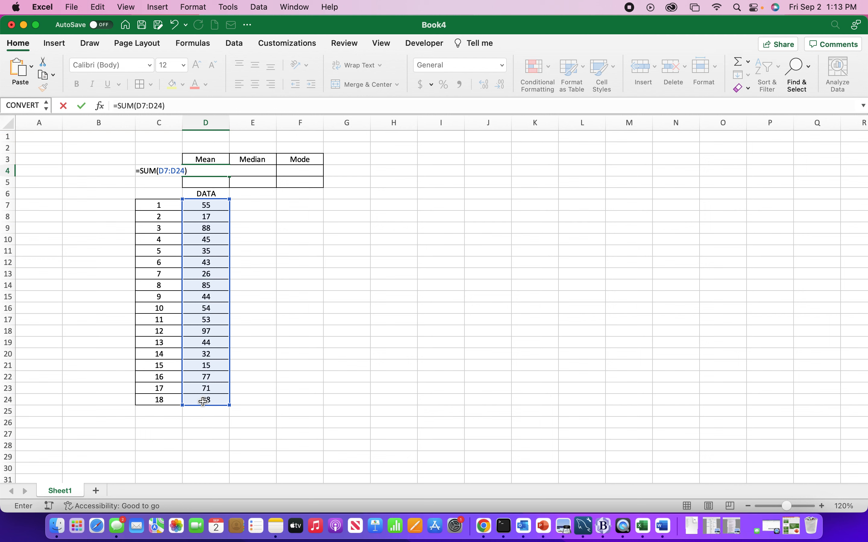
text()/18)
click(143, 171)
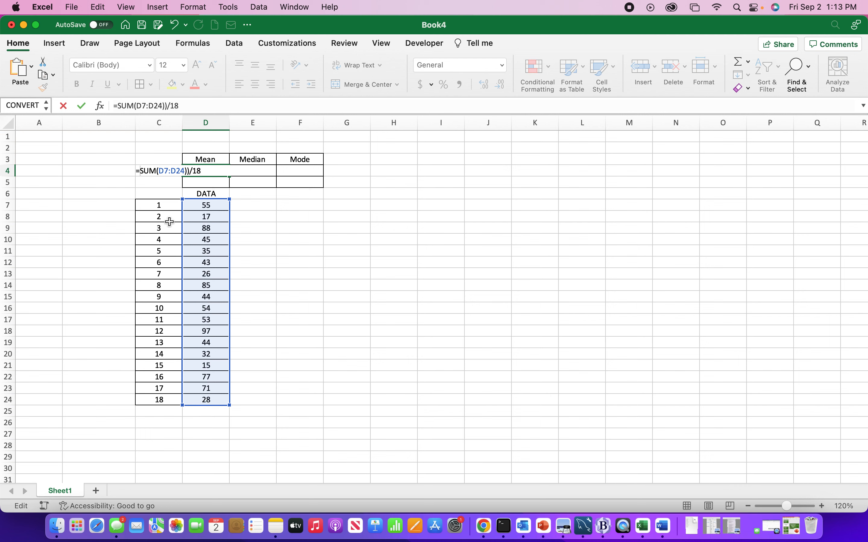
text(()
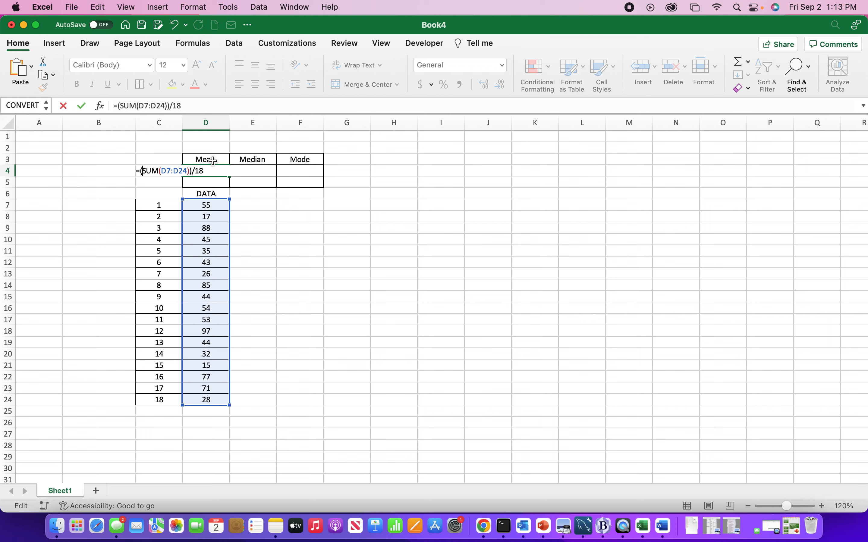
click(82, 107)
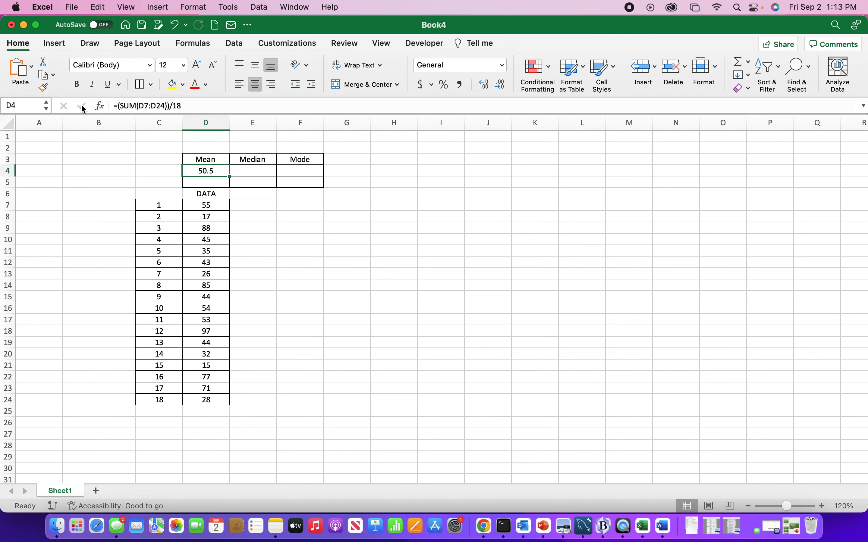
Examine the 9th and 10th entries of the unsorted data list as the middle pair for the median
click(274, 237)
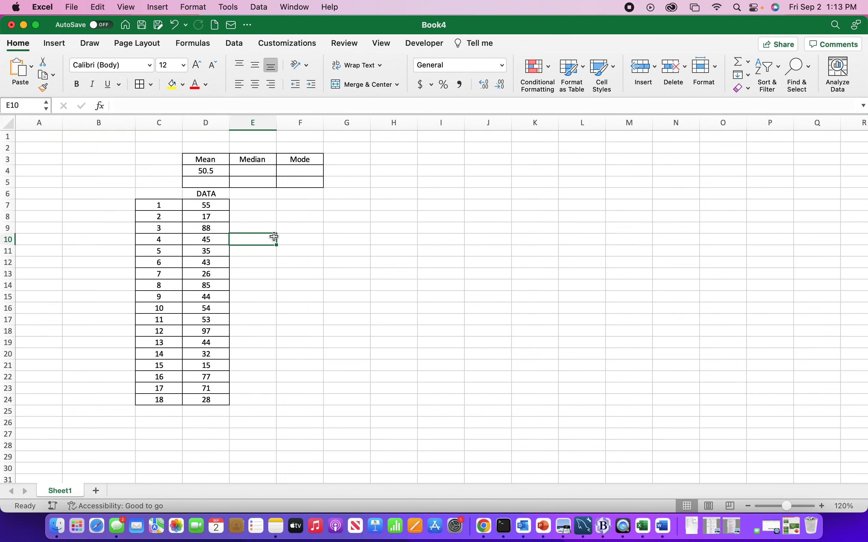
click(251, 171)
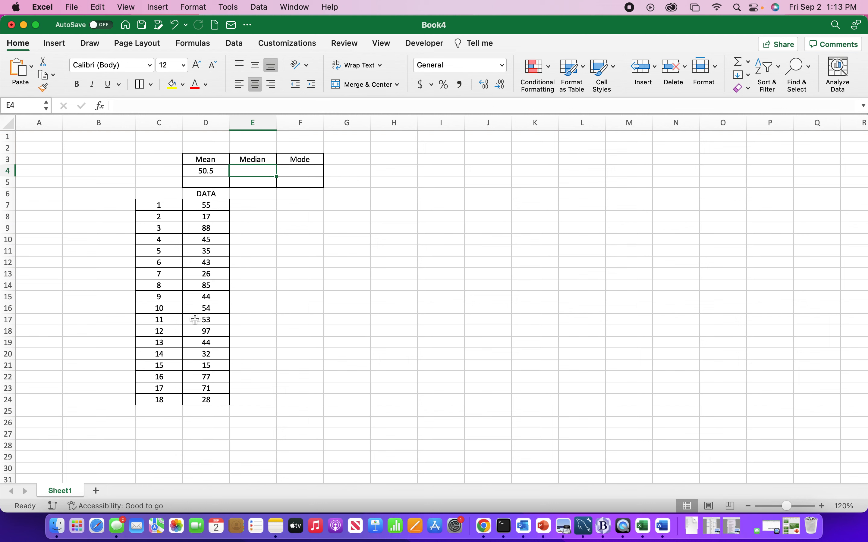
drag(158, 297, 216, 313)
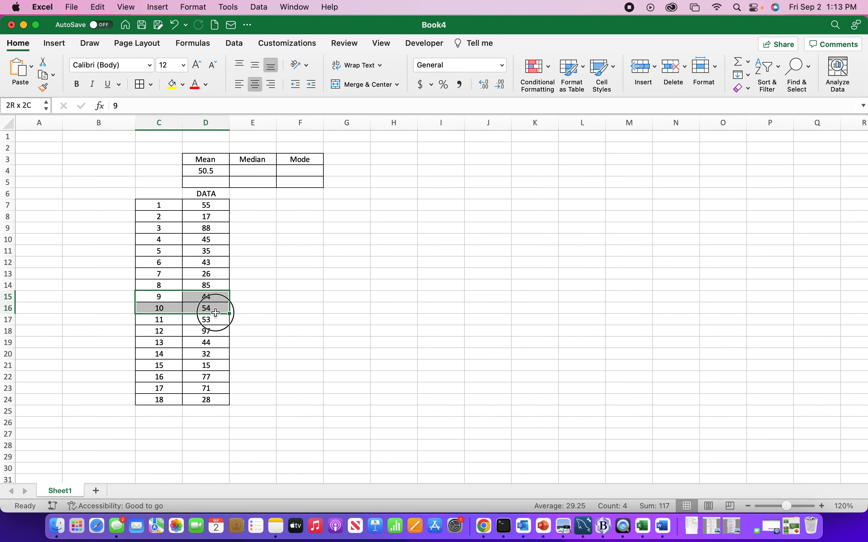
drag(166, 300, 199, 297)
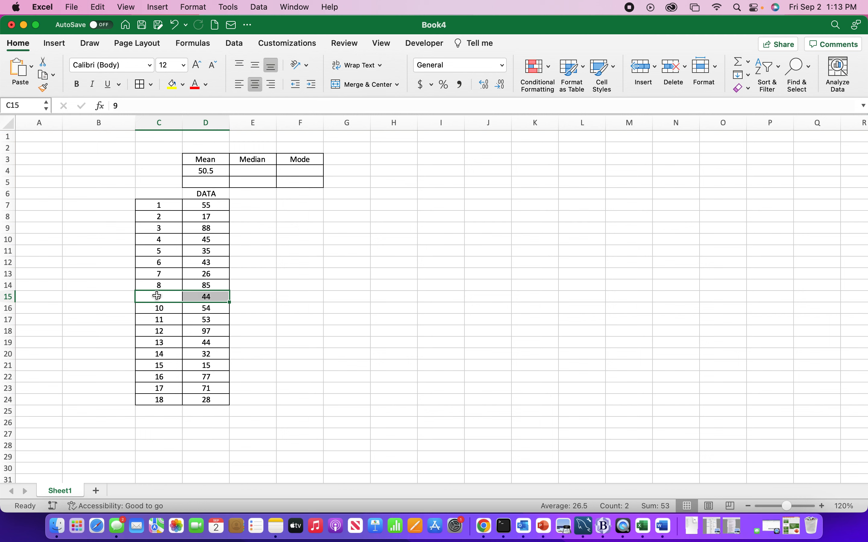
click(170, 296)
click(169, 309)
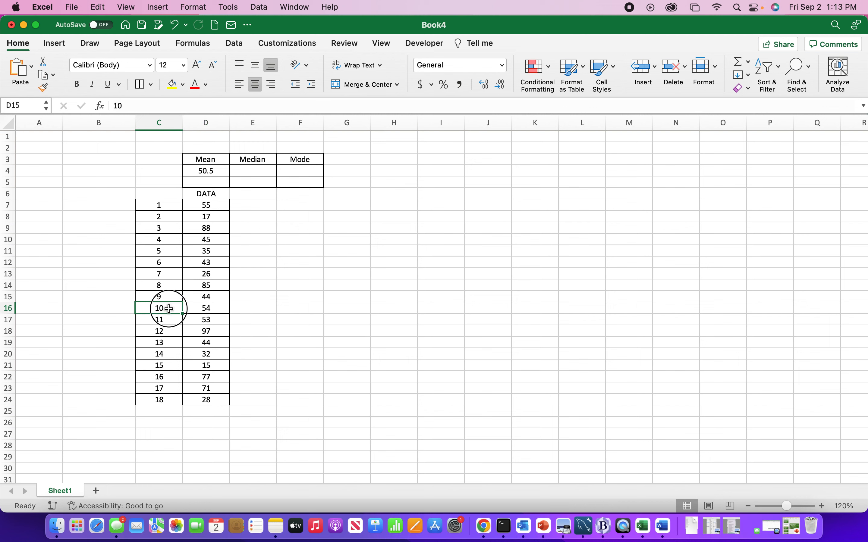
drag(169, 309, 206, 300)
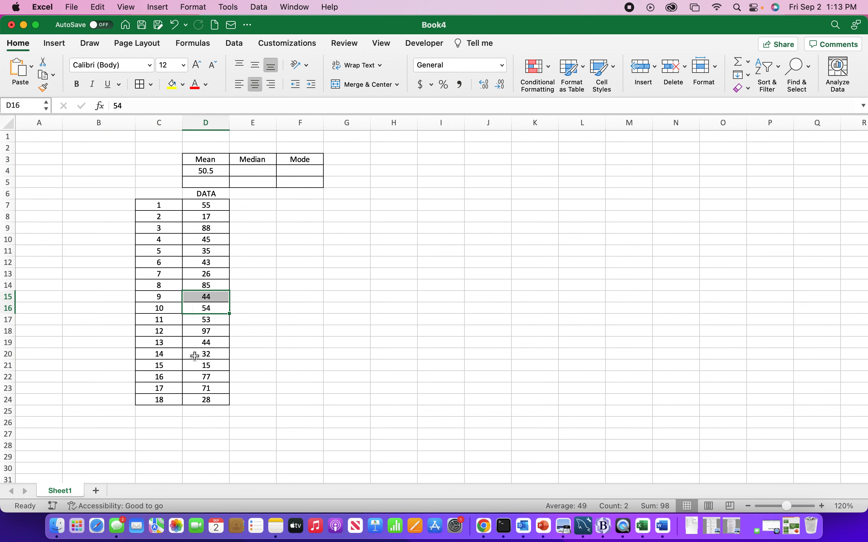
Add a filter to the DATA column D6:D24 and sort it ascending, continuing with the current selection only
drag(203, 196, 208, 401)
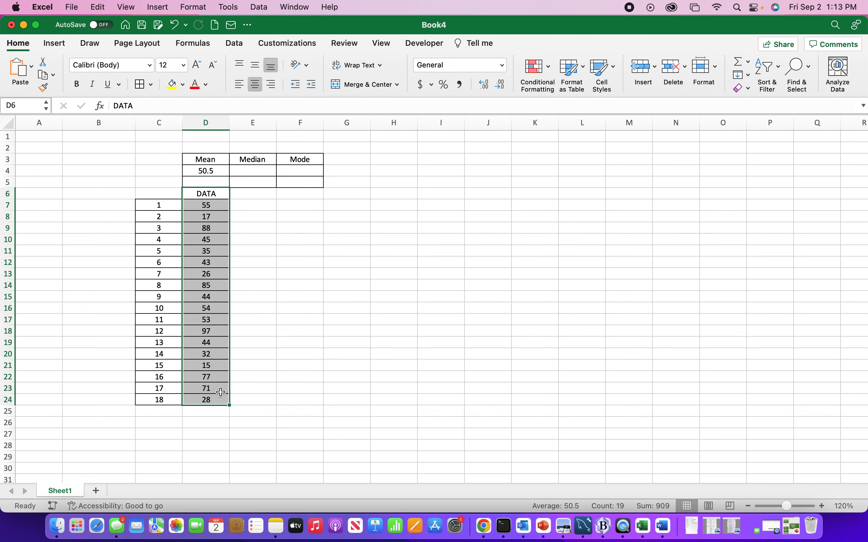
click(770, 68)
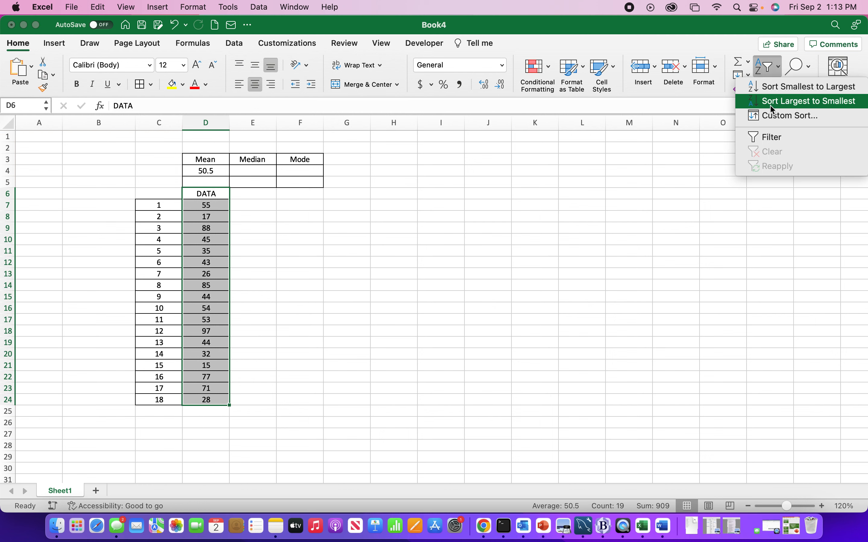
click(770, 136)
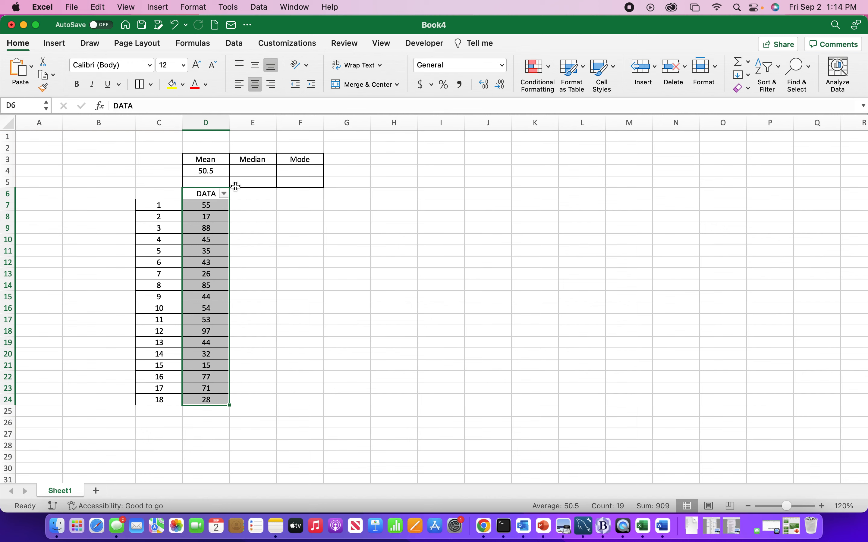
click(224, 193)
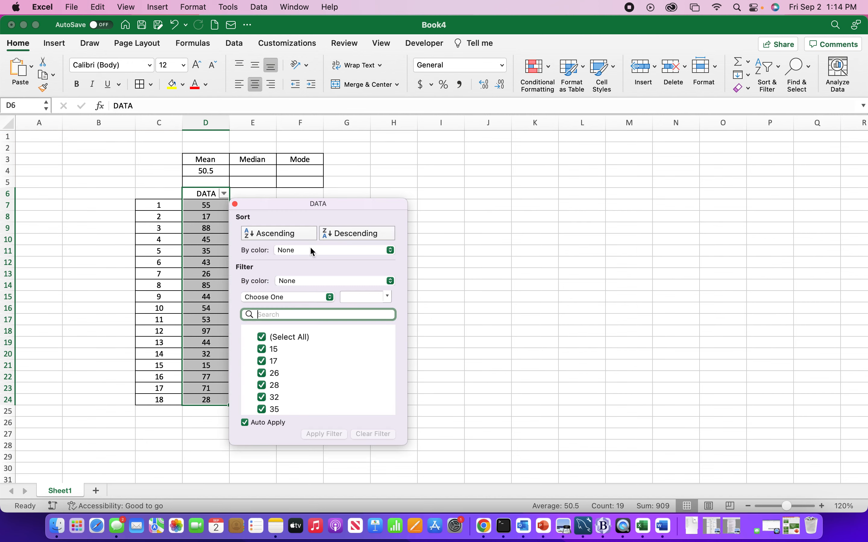
click(268, 234)
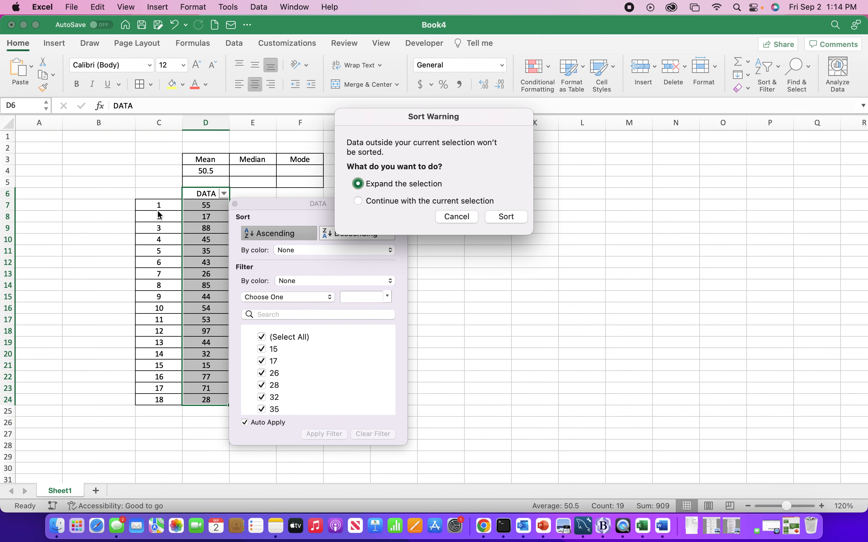
click(360, 203)
click(499, 216)
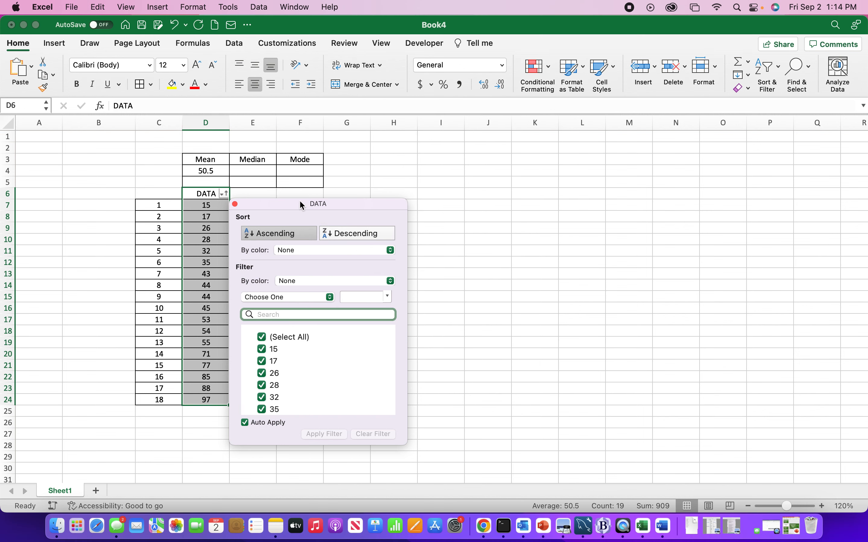
click(235, 204)
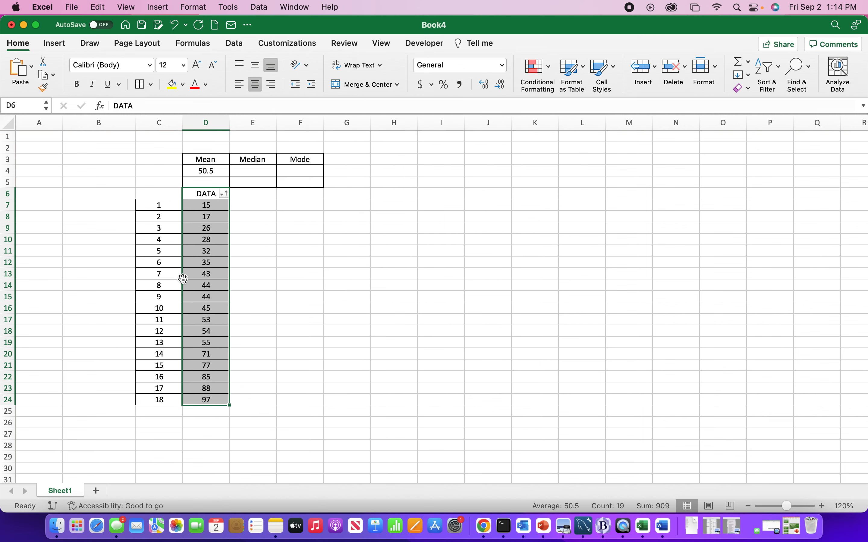
Check the 9th and 10th sorted values and enter their midpoint, 44.5, as the median in cell E4
drag(158, 297, 202, 305)
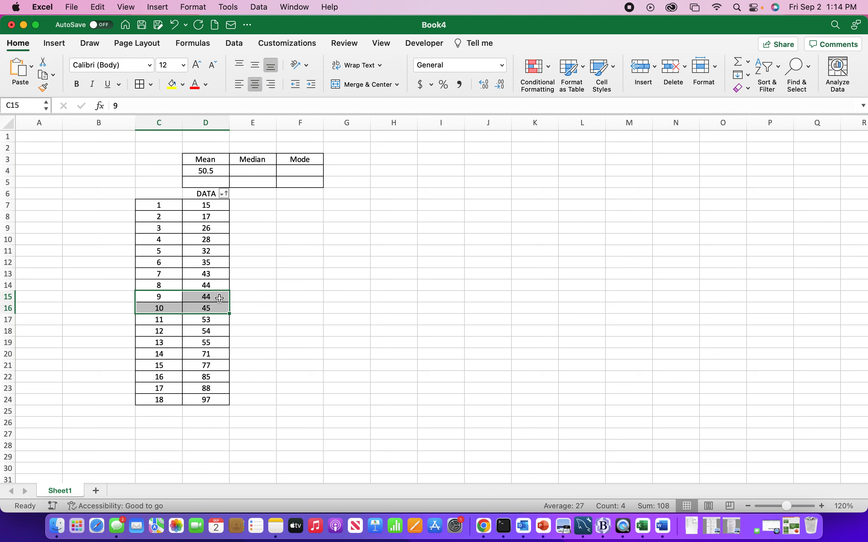
click(220, 298)
drag(219, 299, 212, 308)
click(250, 171)
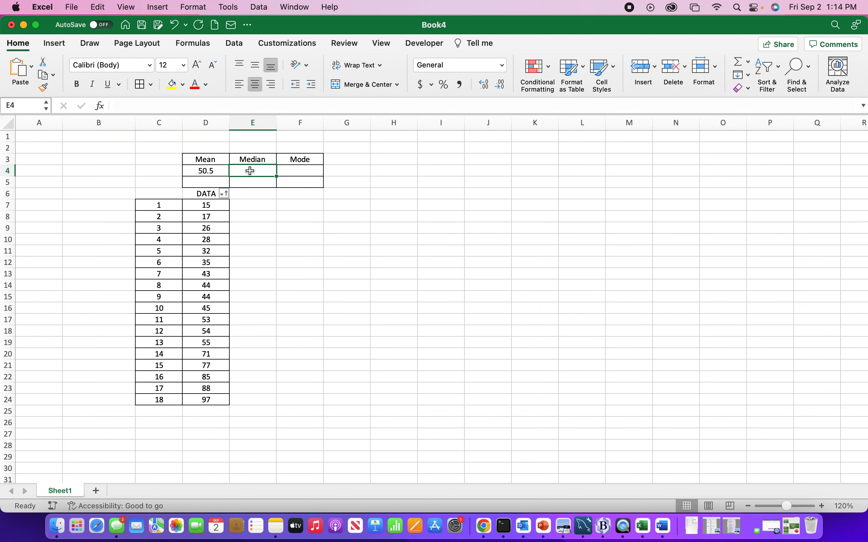
text(44.5)
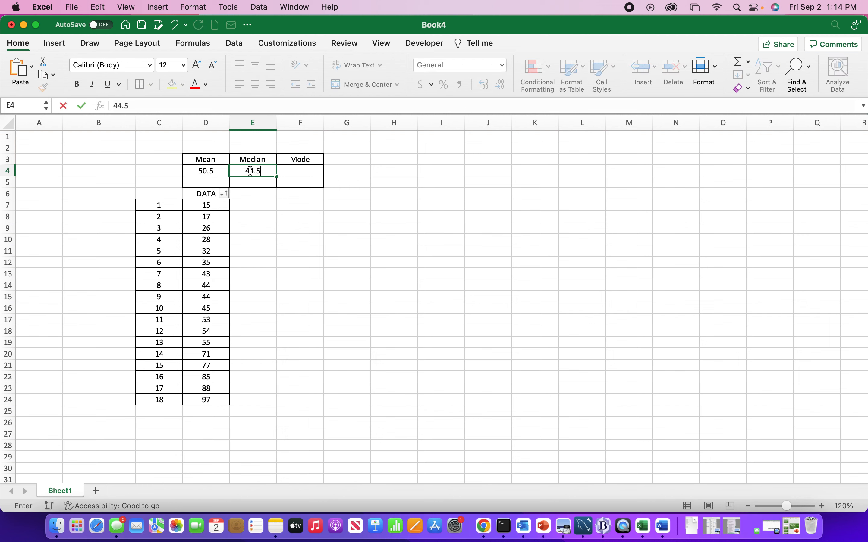
Identify the repeated value in the sorted data and enter 44 as the mode in cell F4
click(290, 170)
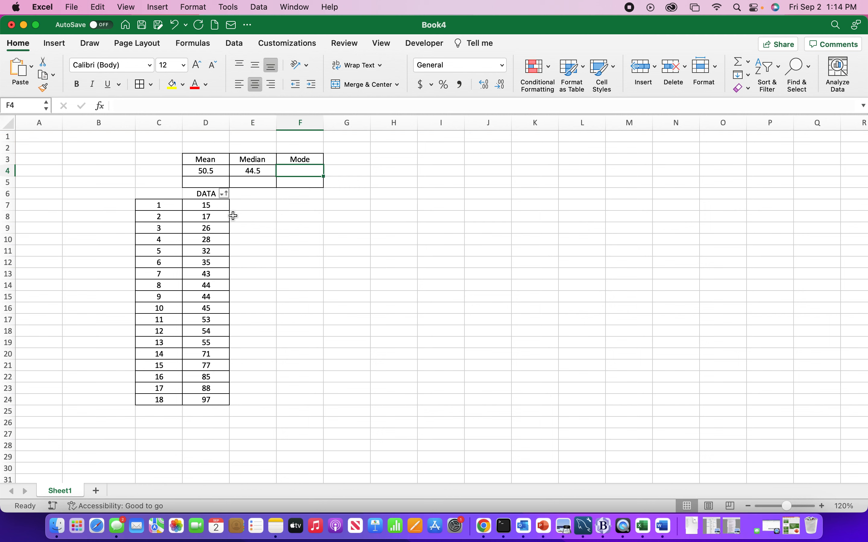
drag(203, 286, 203, 297)
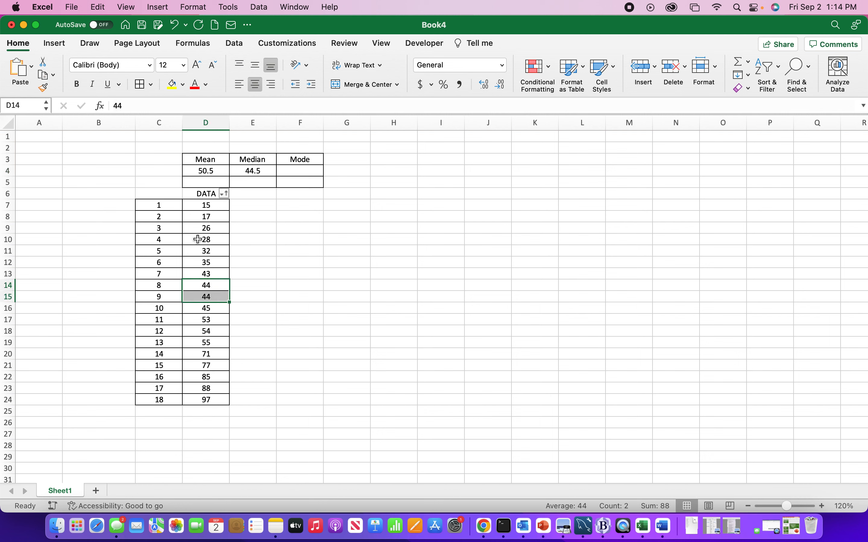
click(267, 229)
click(293, 169)
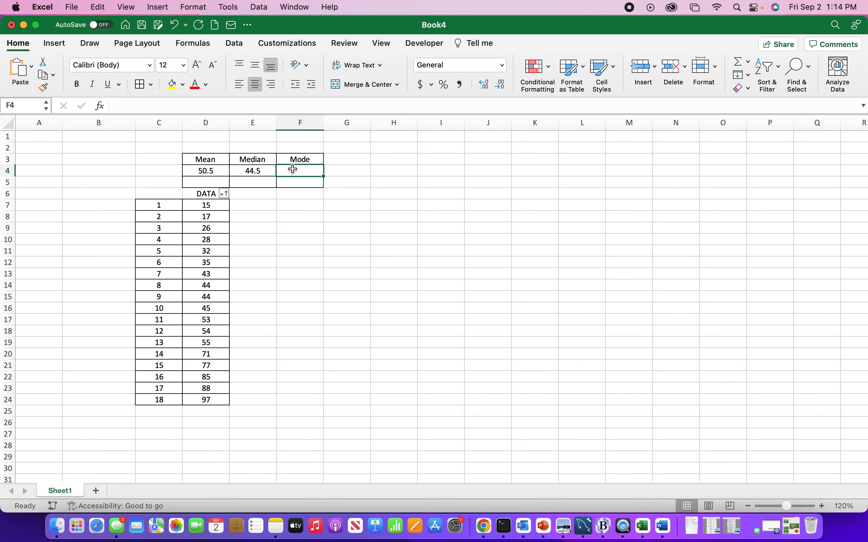
text(44)
key(Return)
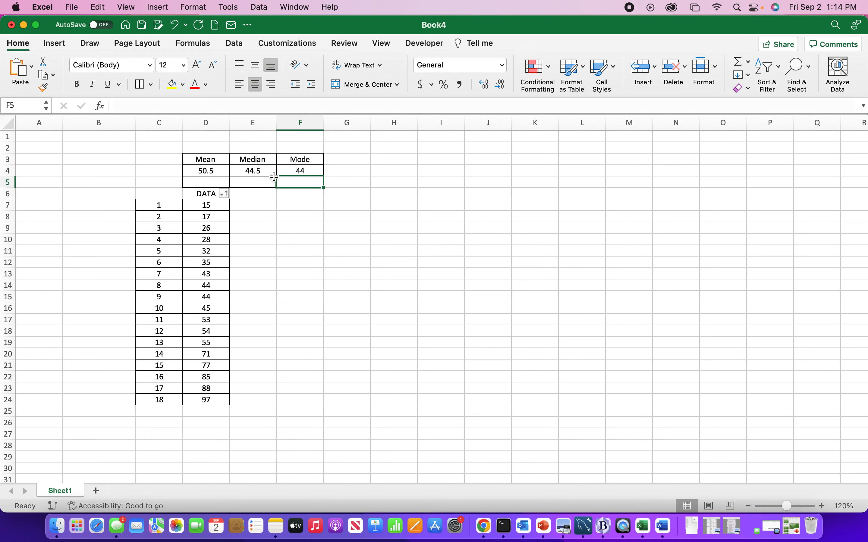
Build an AVERAGE formula over D7:D24 in cell D5 under the Mean heading and try to enter it
click(200, 181)
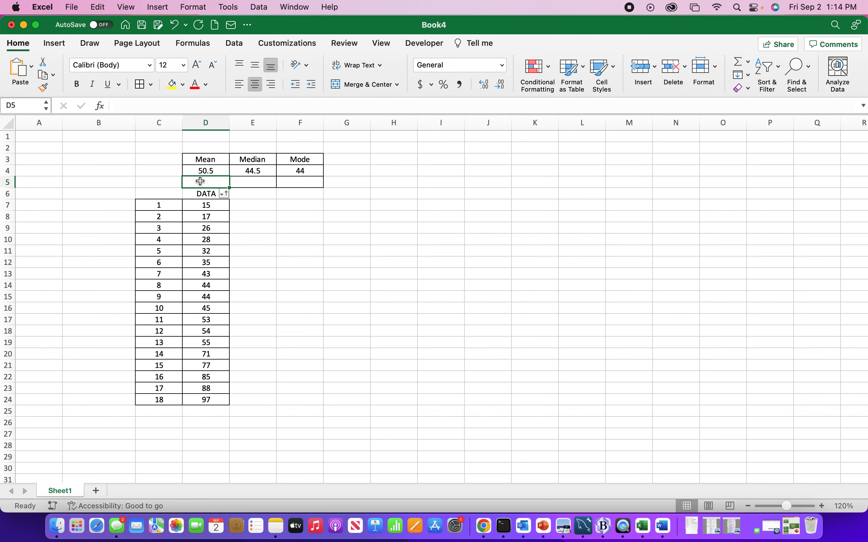
drag(205, 160, 248, 160)
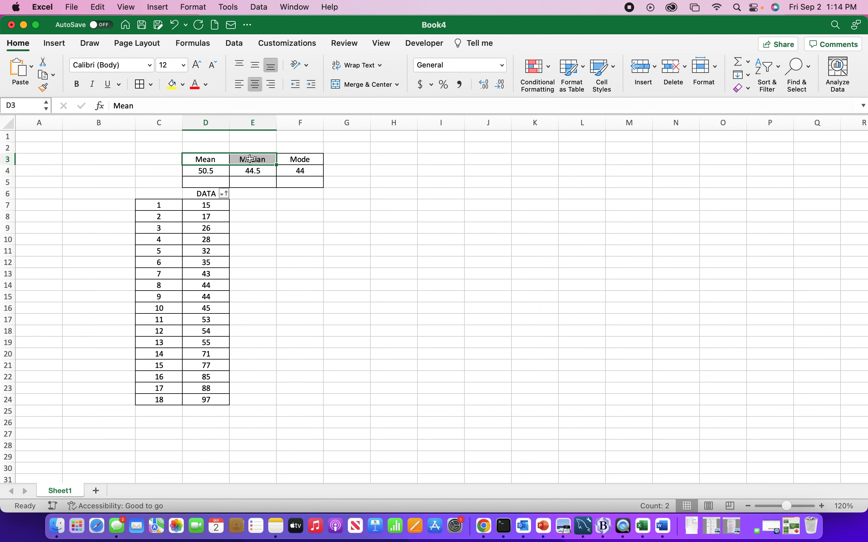
click(205, 183)
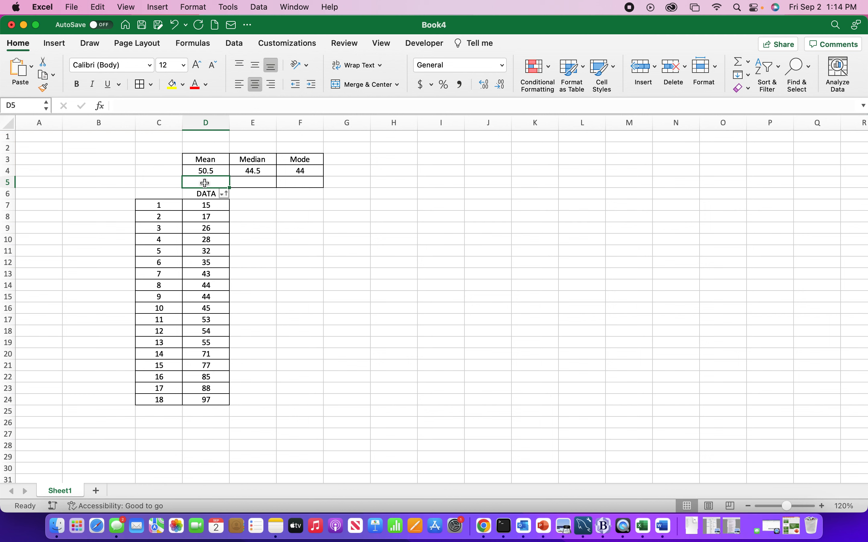
text(=cew)
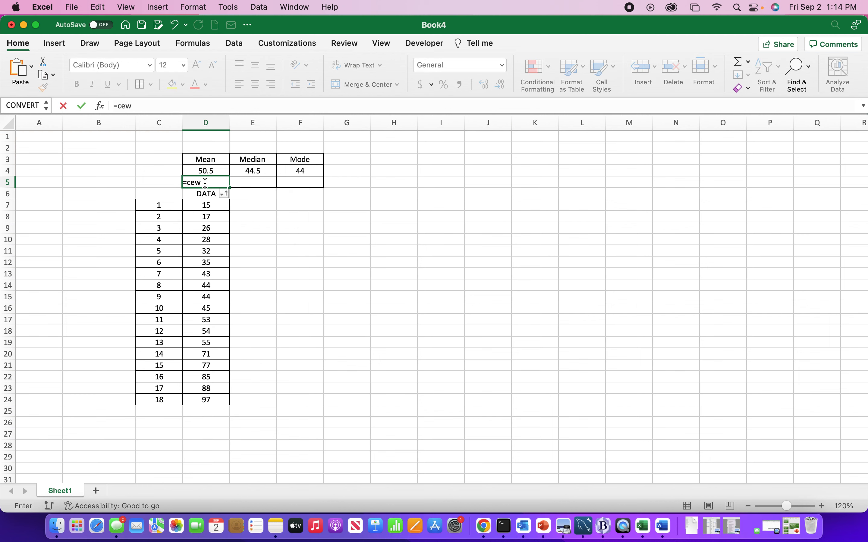
key(BackSpace)
key(BackSpace)
key(BackSpace)
text(aver)
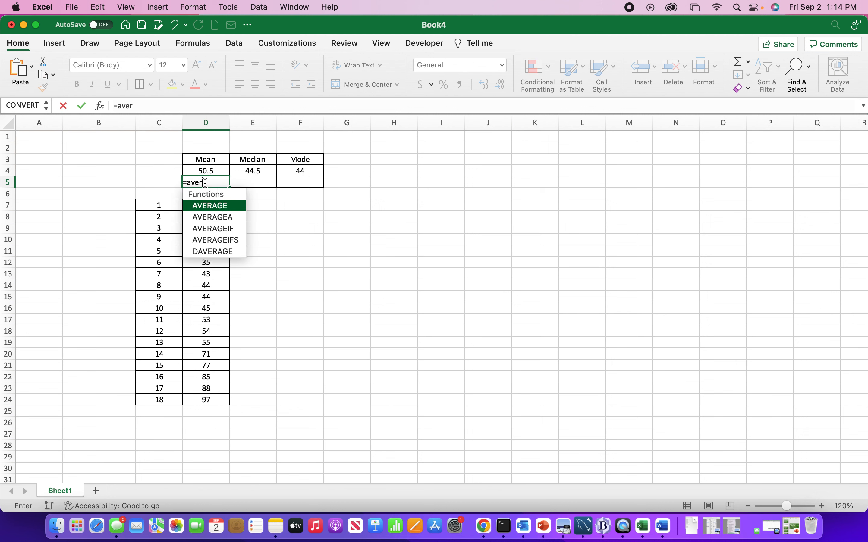
double_click(217, 206)
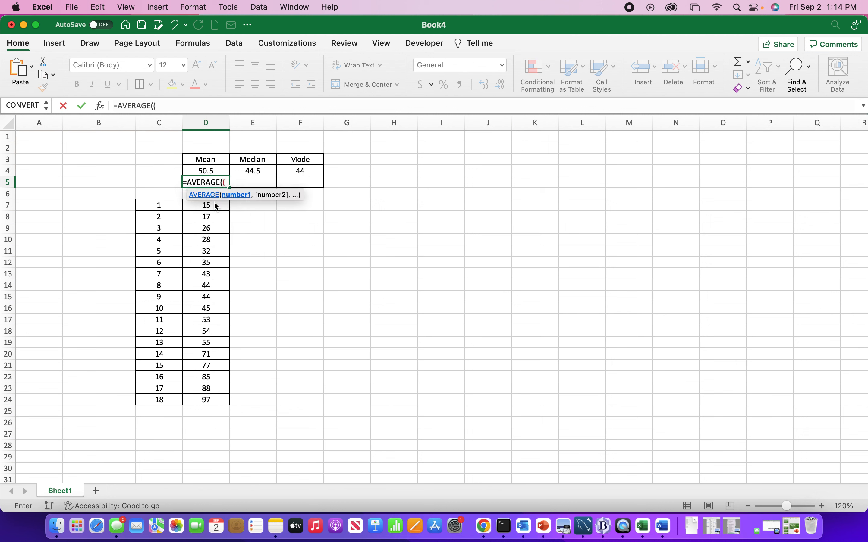
click(204, 398)
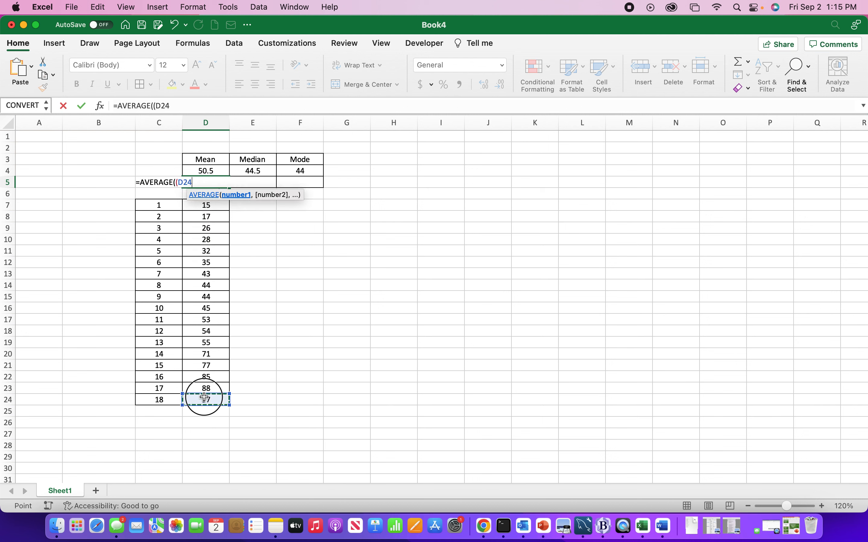
drag(204, 398, 208, 211)
text())
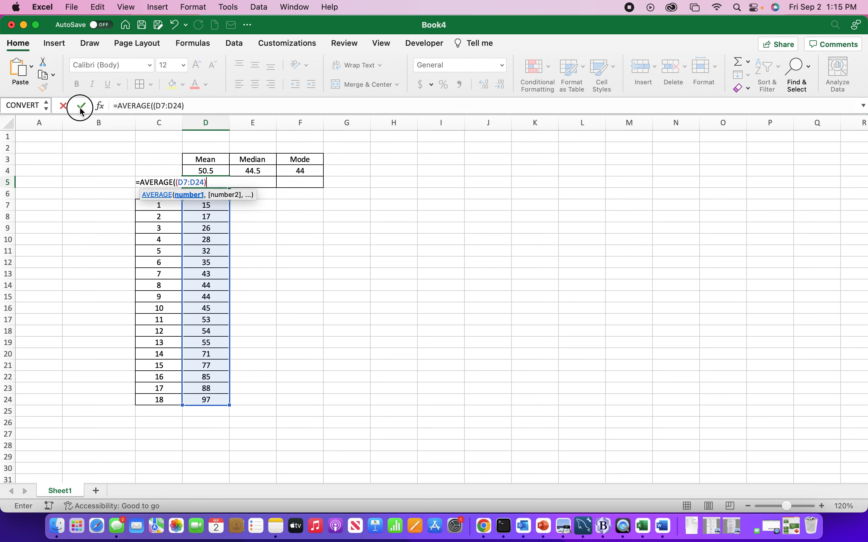
click(81, 108)
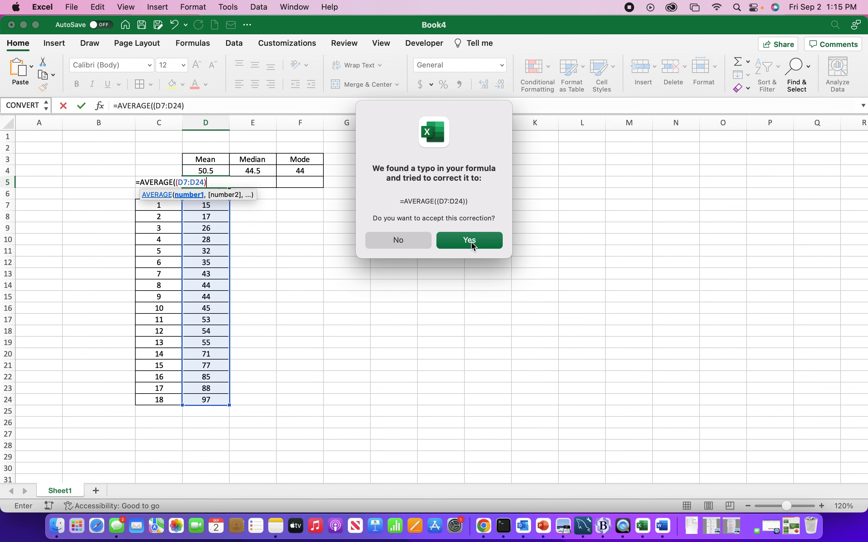
Decline the suggested correction and remove the extra opening parenthesis so cell D5 contains =AVERAGE(D7:D24)
click(393, 240)
click(399, 221)
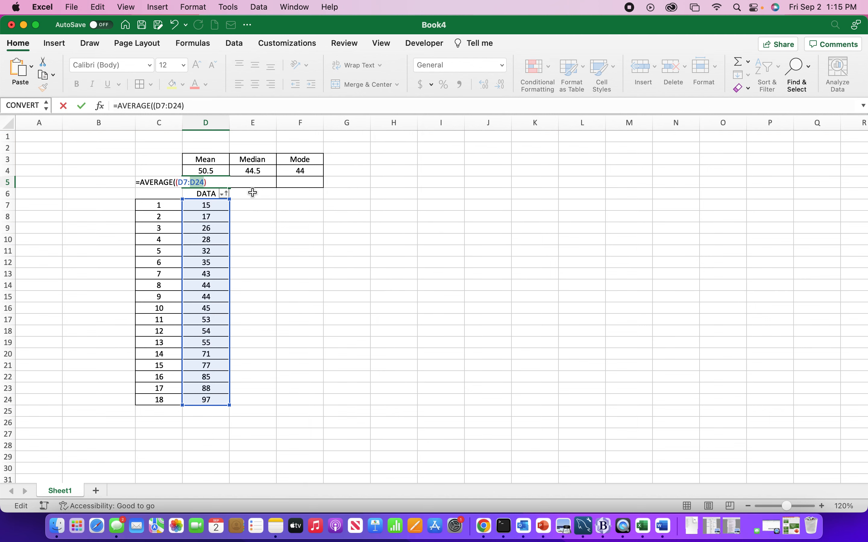
key(Left)
key(Left)
key(Left)
key(Left)
key(Left)
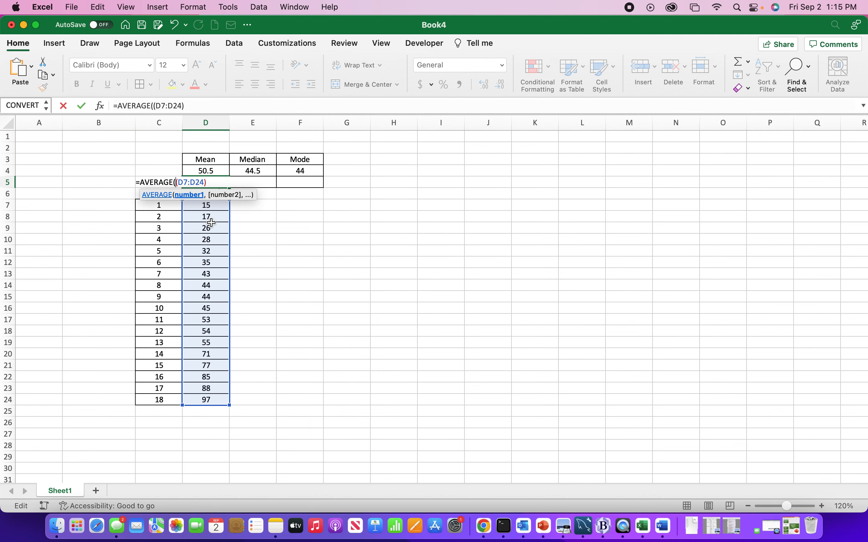
key(BackSpace)
click(212, 183)
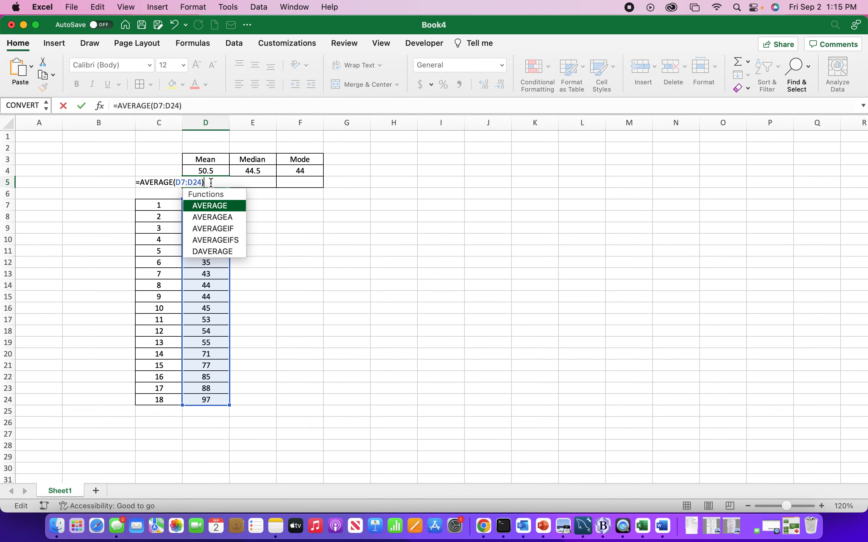
click(82, 105)
Calculate the median with the built-in function by entering =MEDIAN(D7:D24) in cell E5
click(255, 184)
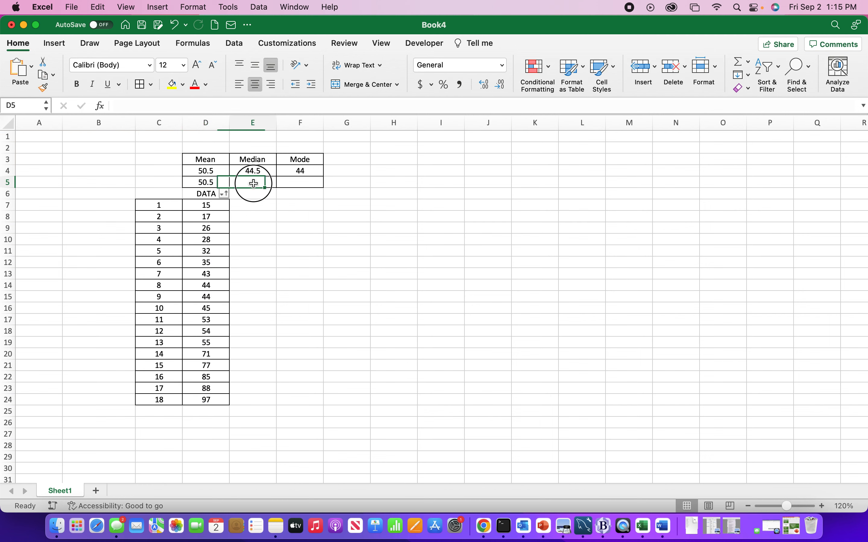
text(=)
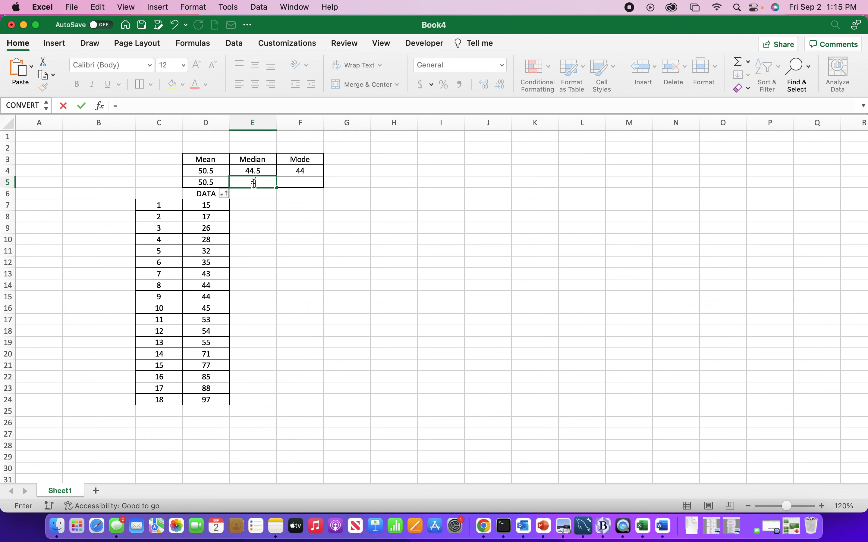
text(med)
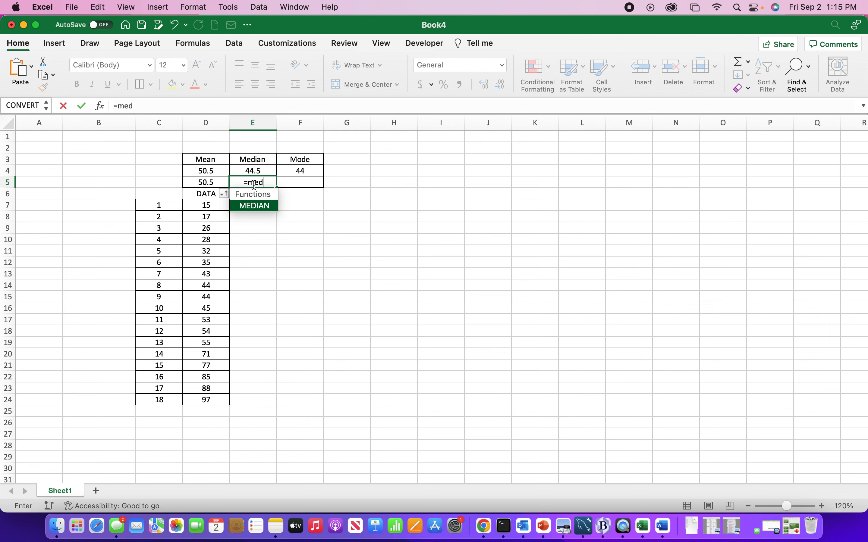
double_click(257, 205)
click(206, 206)
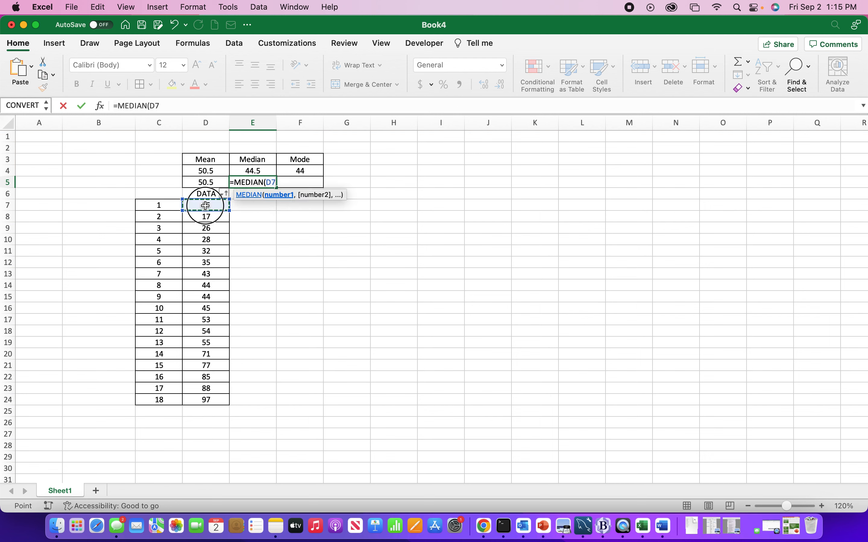
drag(206, 205, 209, 398)
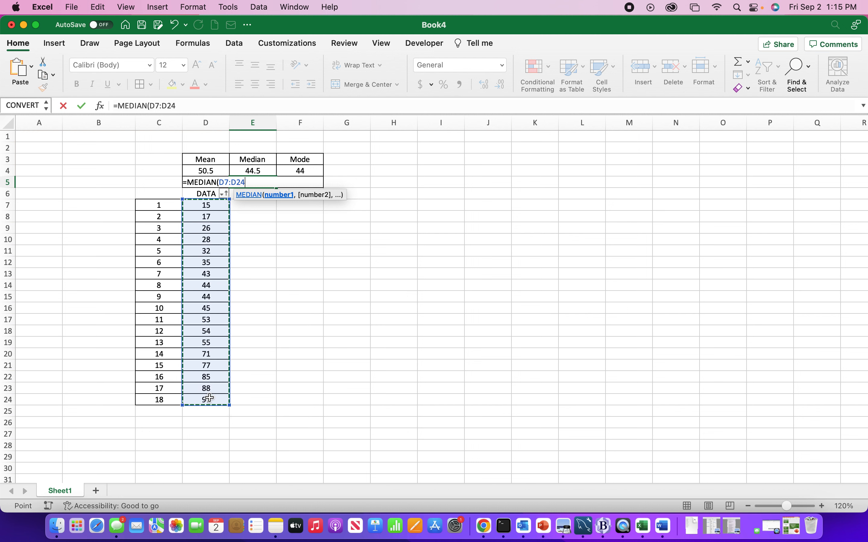
text())
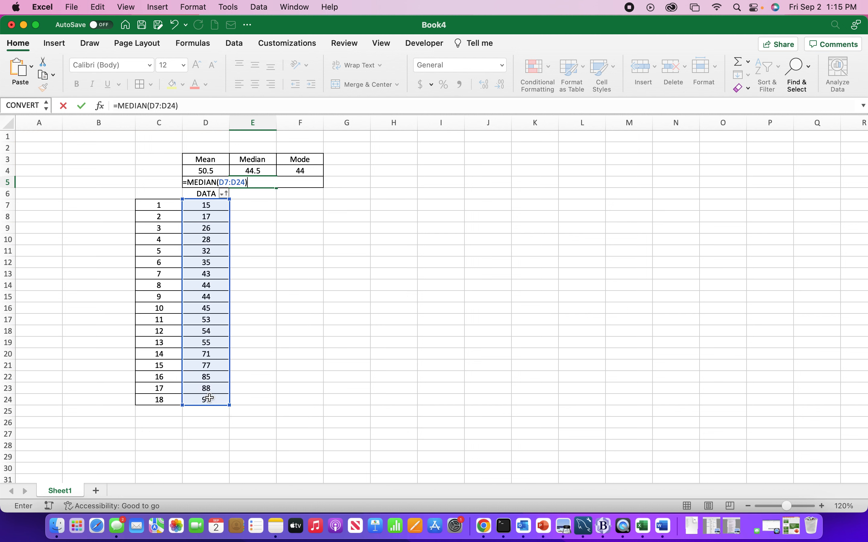
click(82, 109)
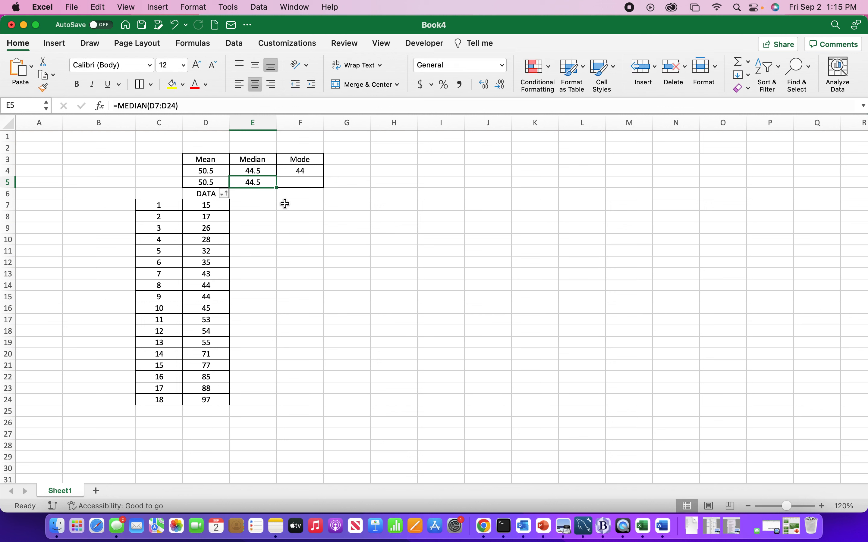
Calculate the mode with the built-in function by entering =MODE(D7:D24) in cell F5
click(300, 181)
text(=)
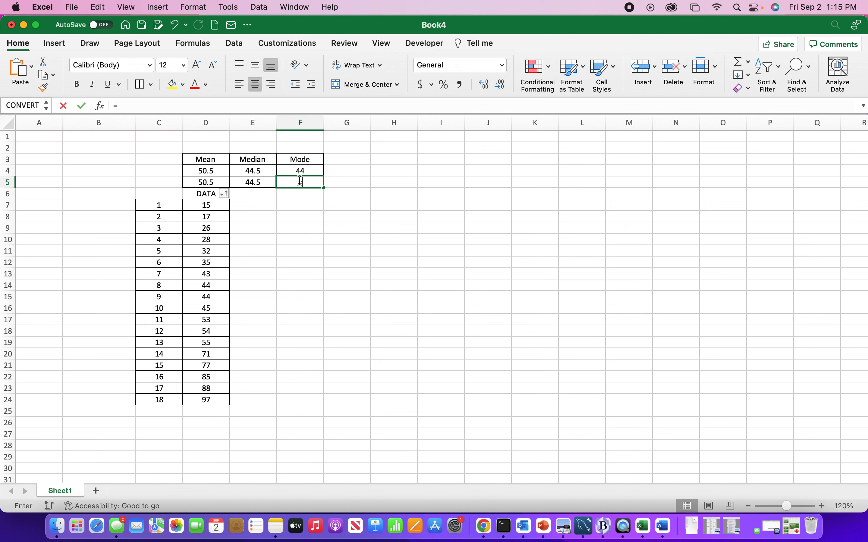
text(mode)
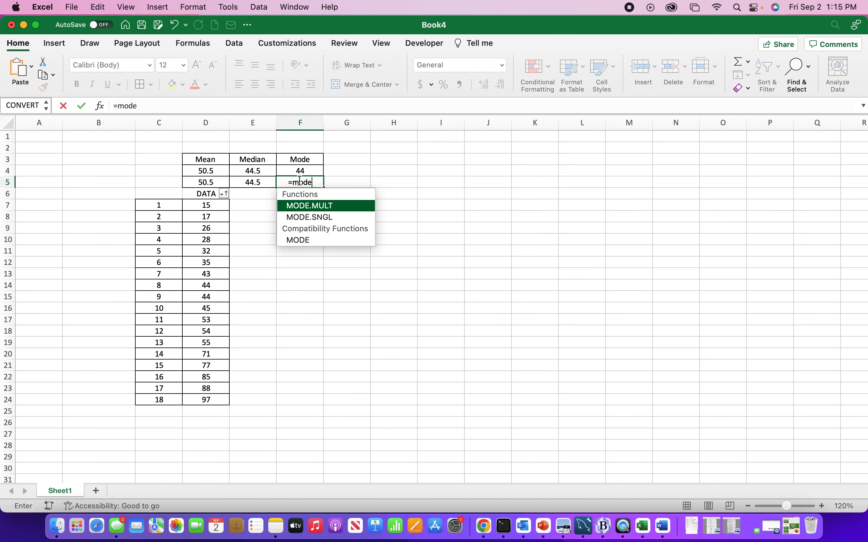
text(()
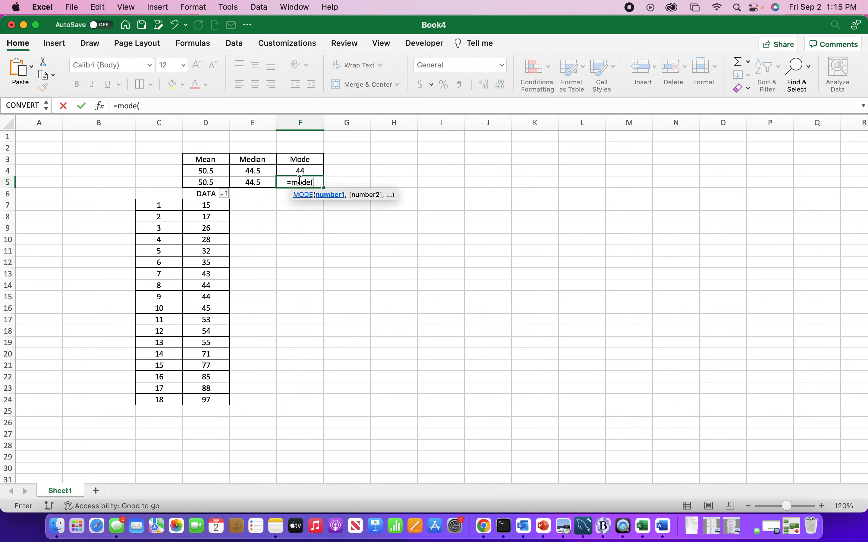
drag(221, 207, 210, 395)
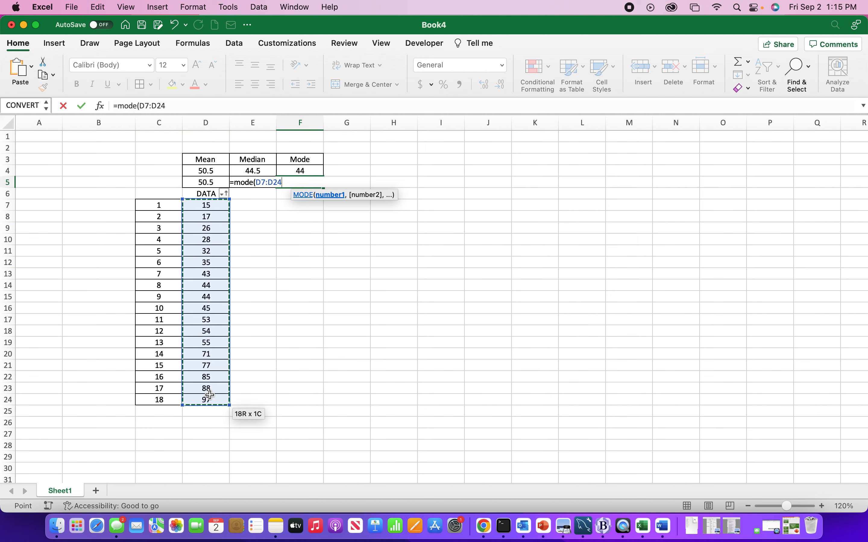
text())
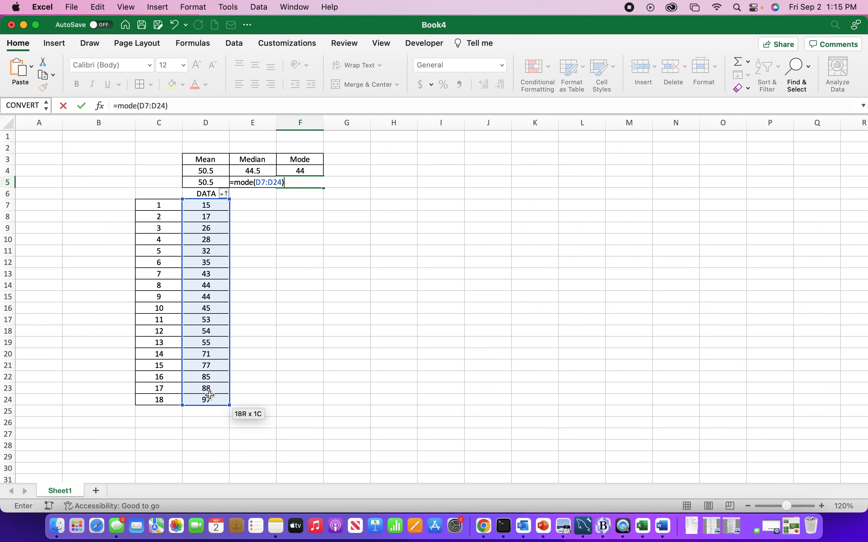
click(82, 106)
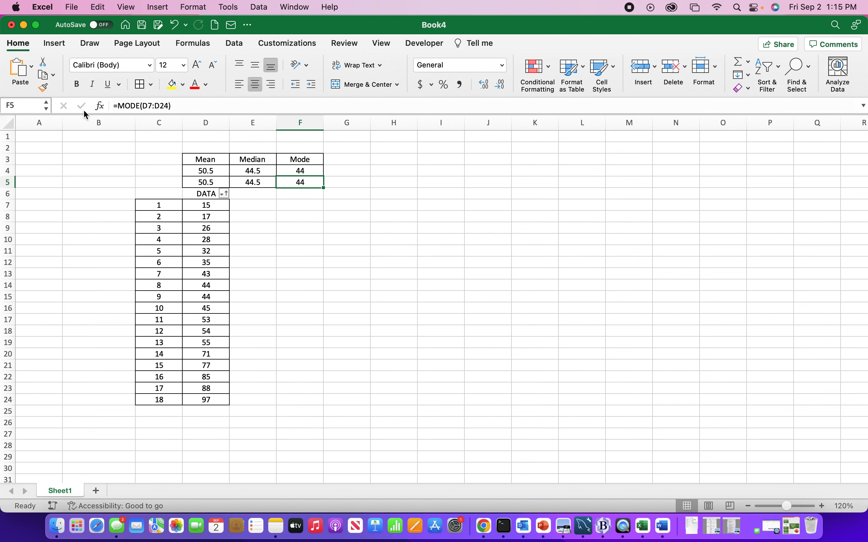
click(320, 299)
click(298, 251)
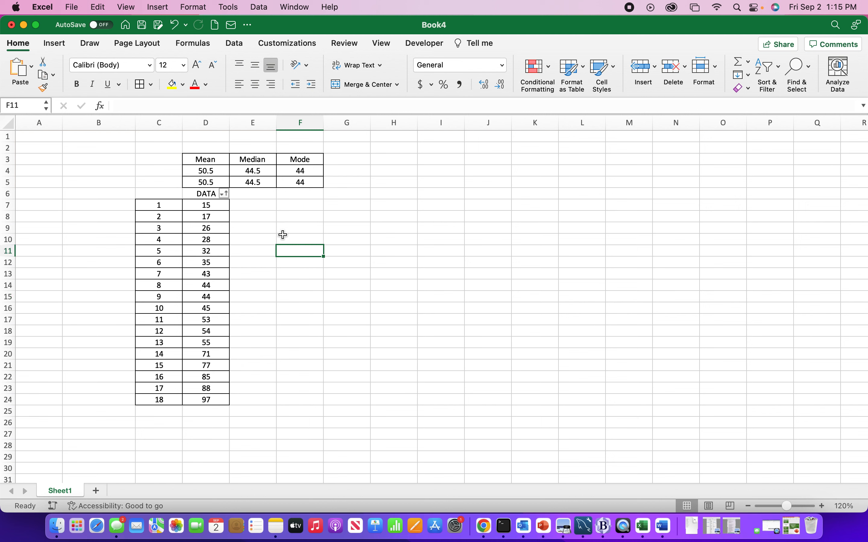
click(267, 223)
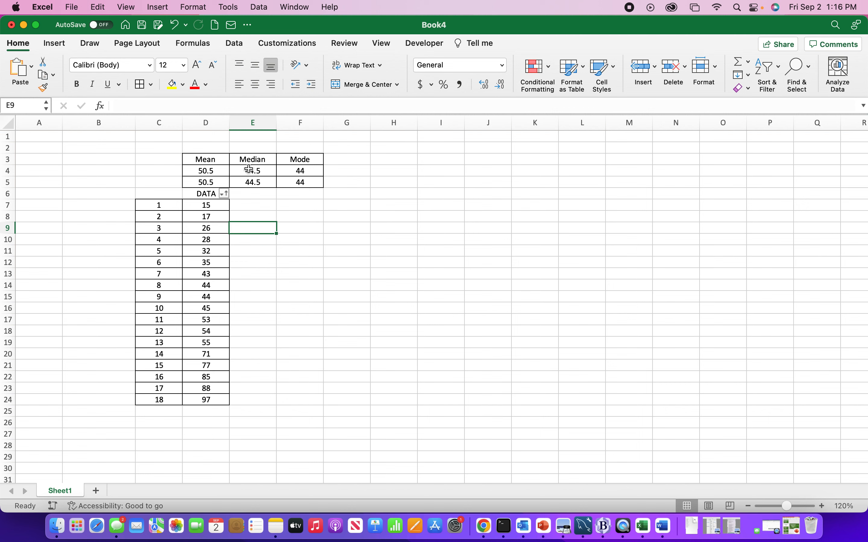
Make sure the Analysis ToolPak add-in is enabled among the available Excel add-ins
click(234, 43)
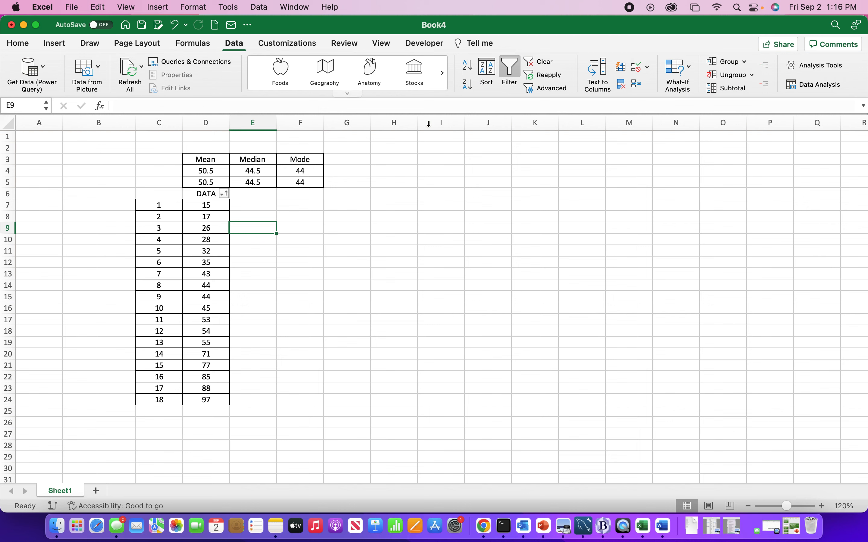
click(817, 75)
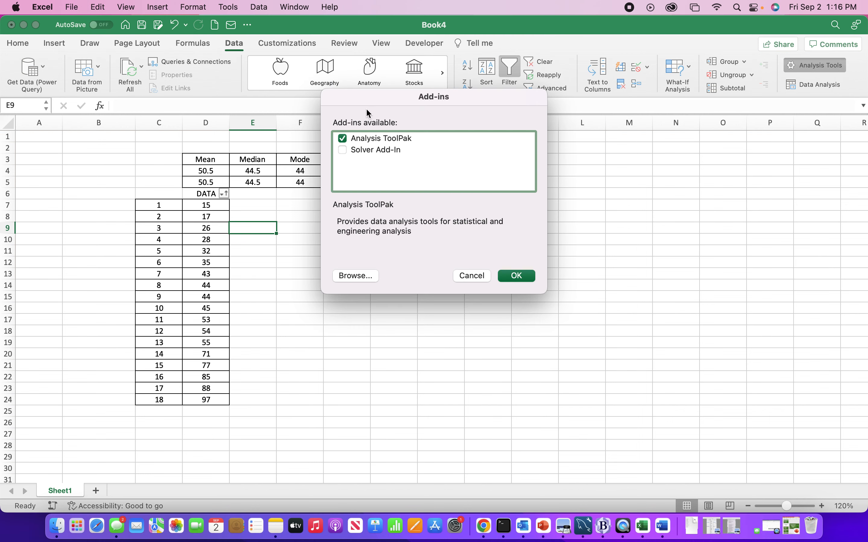
click(343, 140)
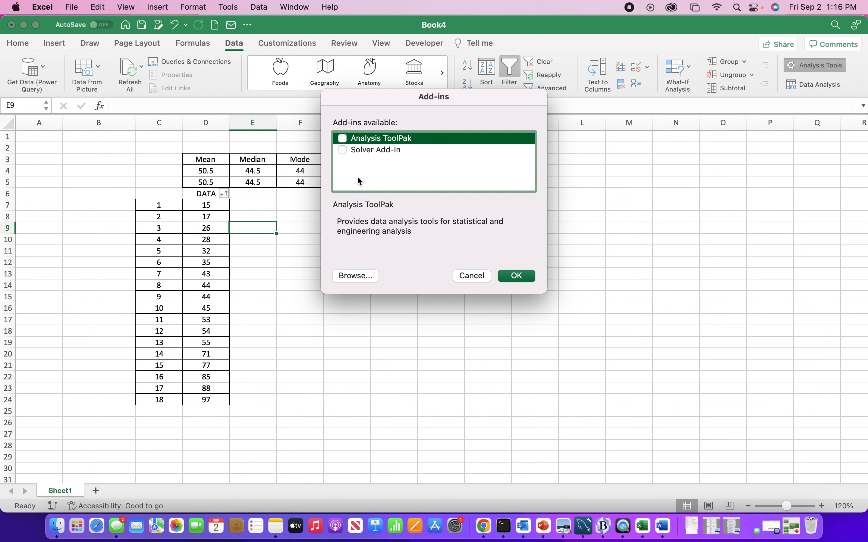
click(343, 141)
click(509, 277)
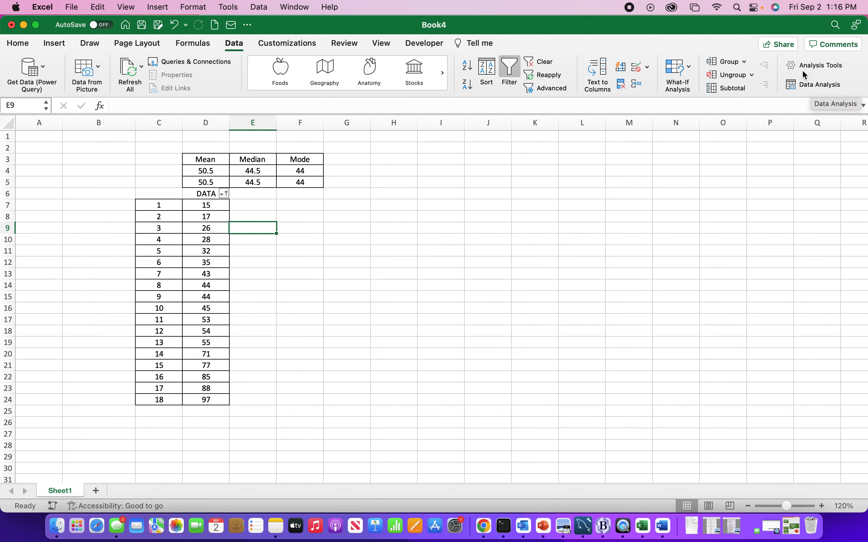
click(501, 227)
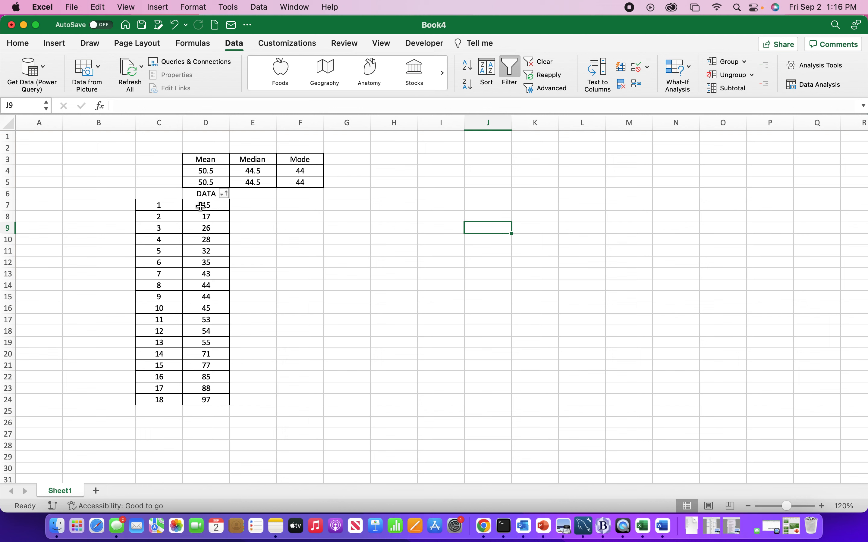
Select the data values in D7:D24 and start the Descriptive Statistics tool from the Data Analysis tools
drag(201, 206, 201, 400)
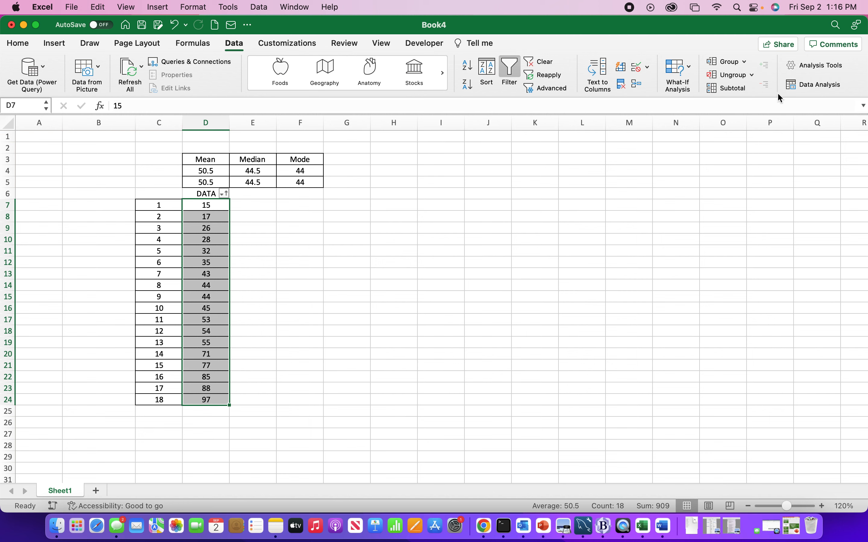
click(804, 87)
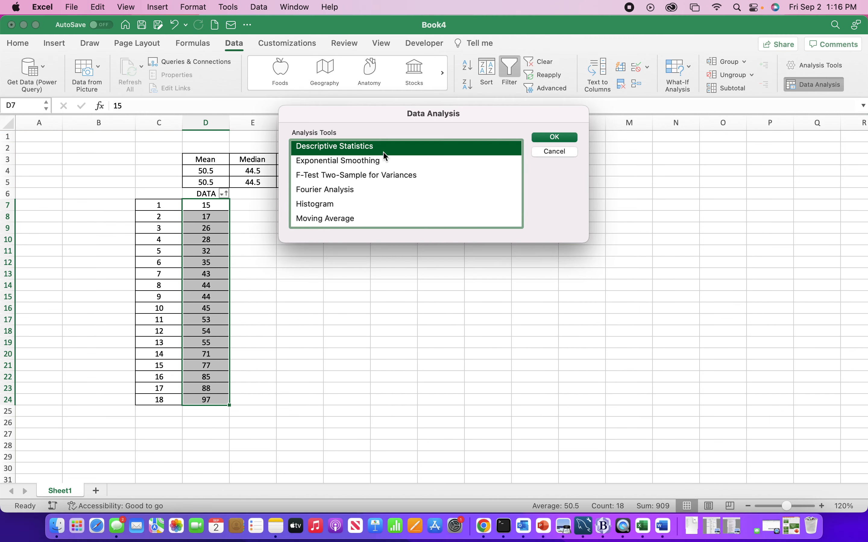
click(388, 168)
key(Down)
key(Down)
key(Down)
key(Down)
key(Down)
key(Down)
key(Down)
key(Down)
key(Down)
key(Down)
key(Down)
key(Down)
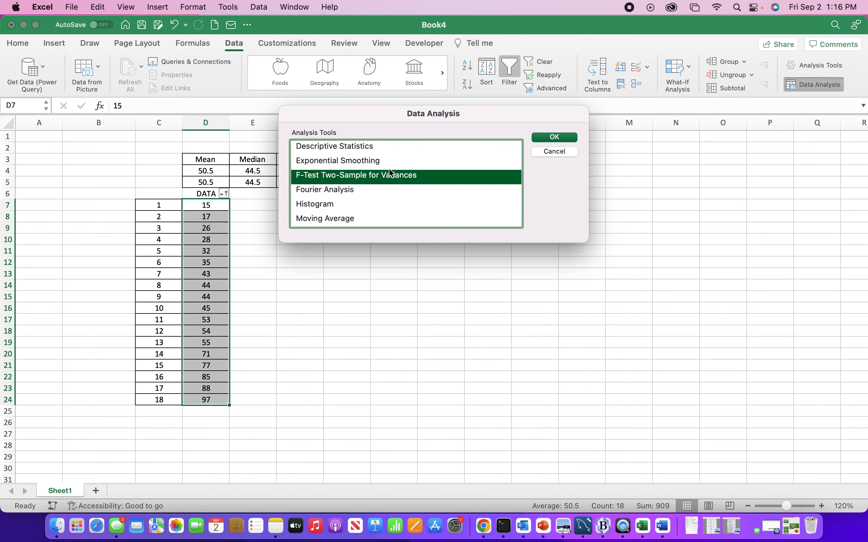
key(Up)
key(Up)
key(Up)
key(Up)
key(Up)
key(Up)
key(Up)
key(Up)
key(Up)
key(Up)
key(Up)
key(Up)
key(Up)
key(Up)
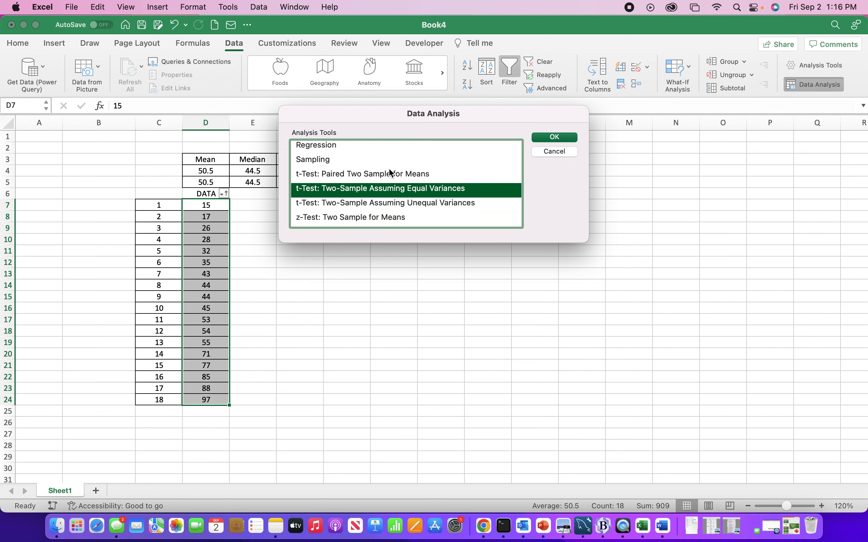
key(Up)
key(Up)
key(Up)
key(Up)
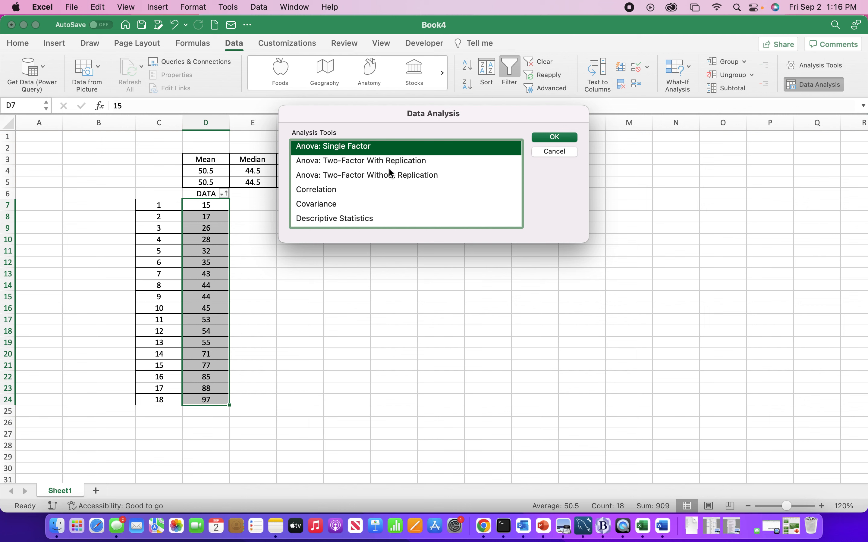
key(Down)
key(Down)
key(Down)
key(Down)
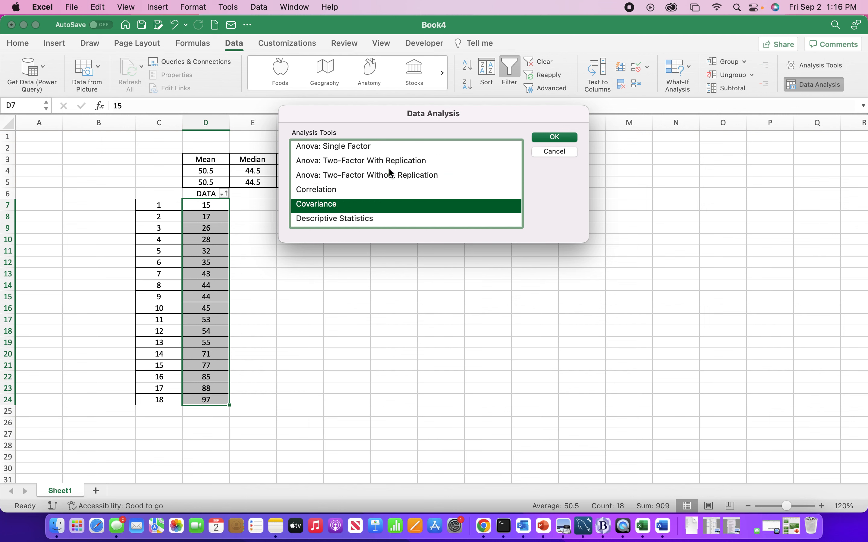
key(Down)
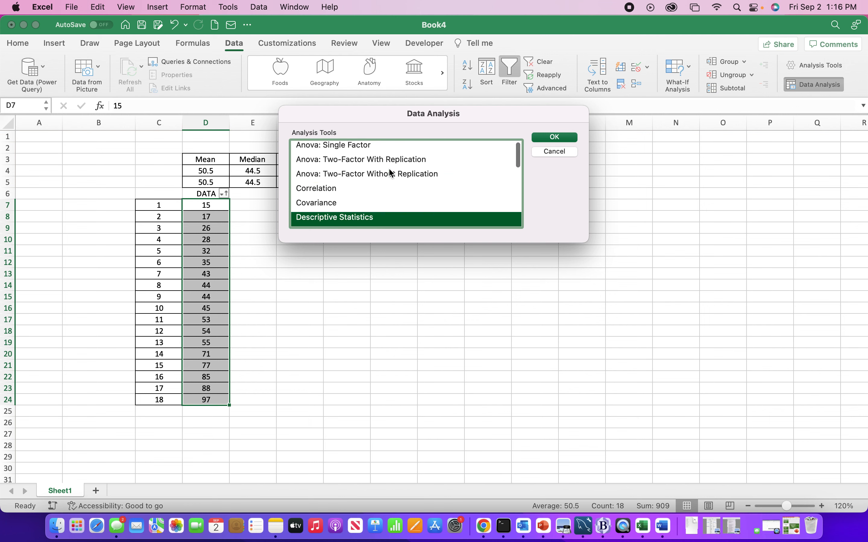
click(548, 138)
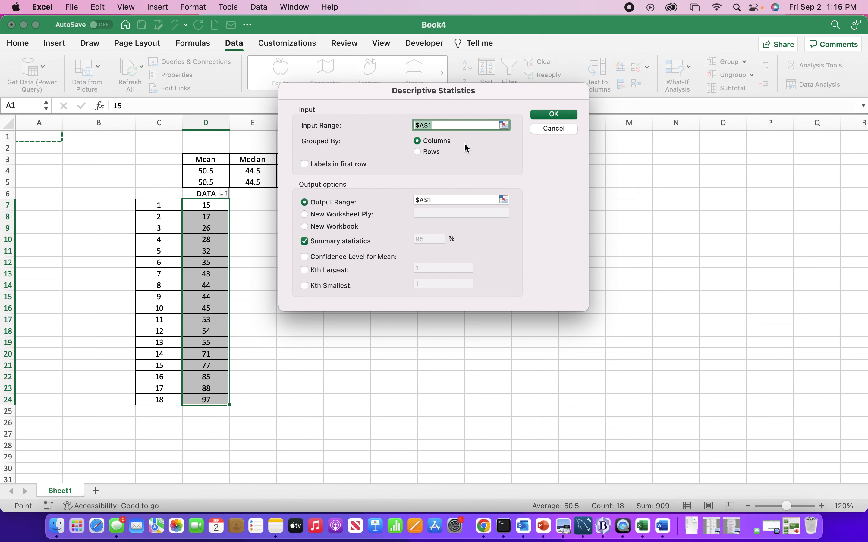
Set the input range of the descriptive statistics to $D$7:$D$24
click(441, 125)
key(BackSpace)
key(BackSpace)
key(BackSpace)
key(BackSpace)
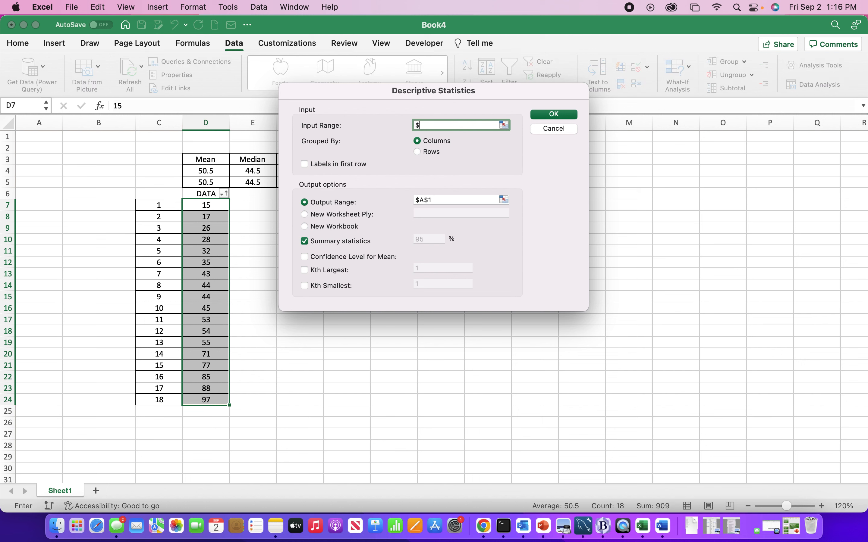
drag(205, 204, 219, 405)
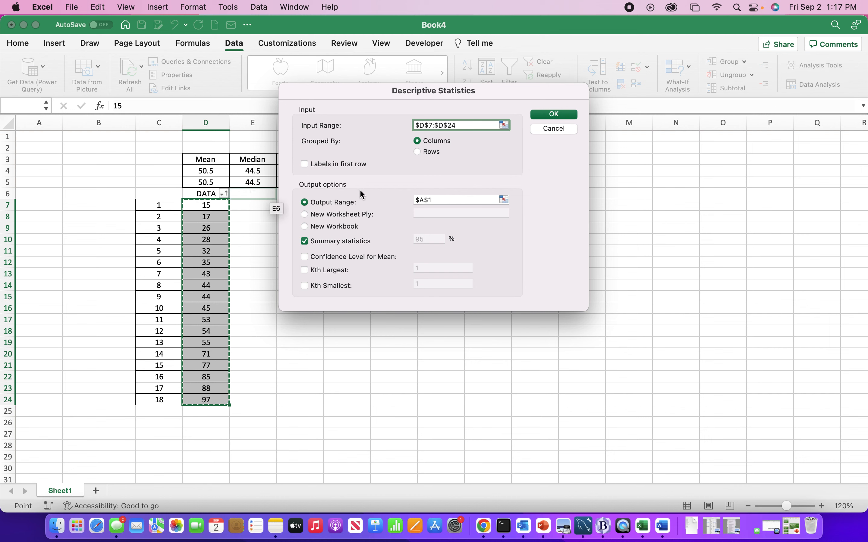
Set the output range of the descriptive statistics to cell $F$7, moving the dialog off the sheet area beside the data
click(436, 200)
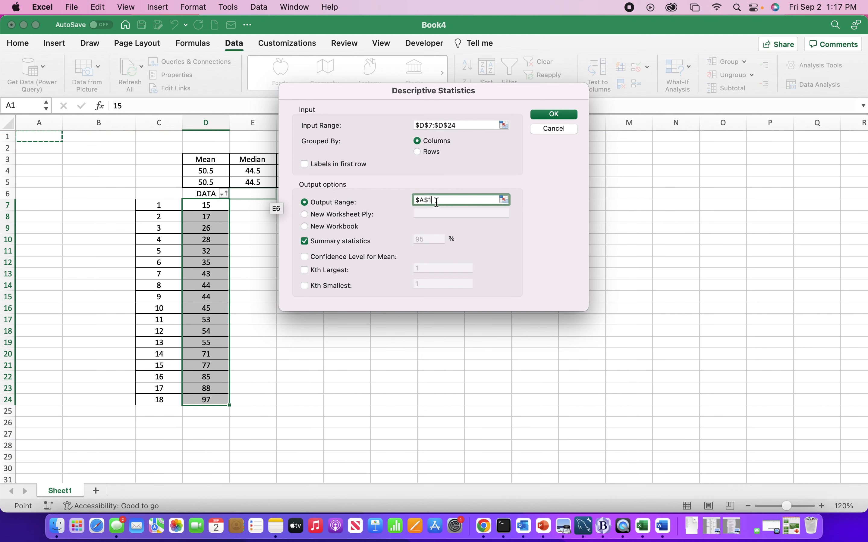
key(BackSpace)
key(BackSpace)
key(BackSpace)
key(BackSpace)
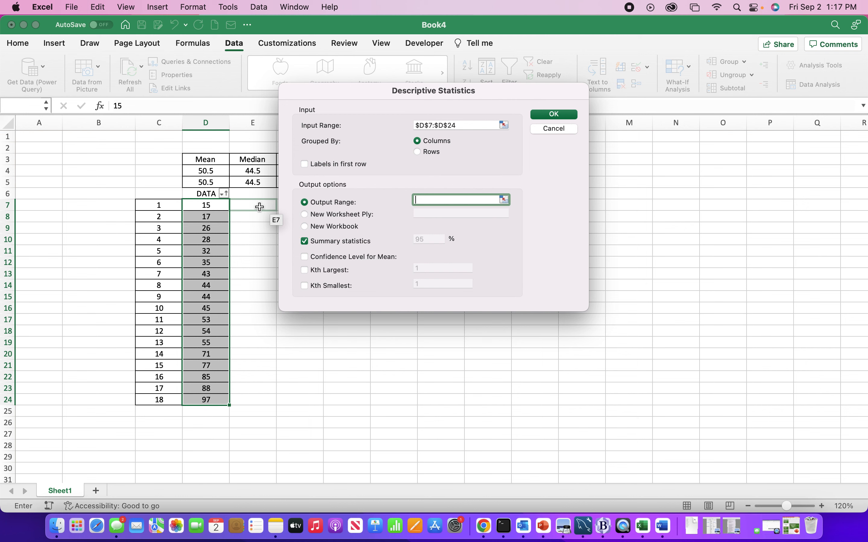
drag(309, 91, 470, 102)
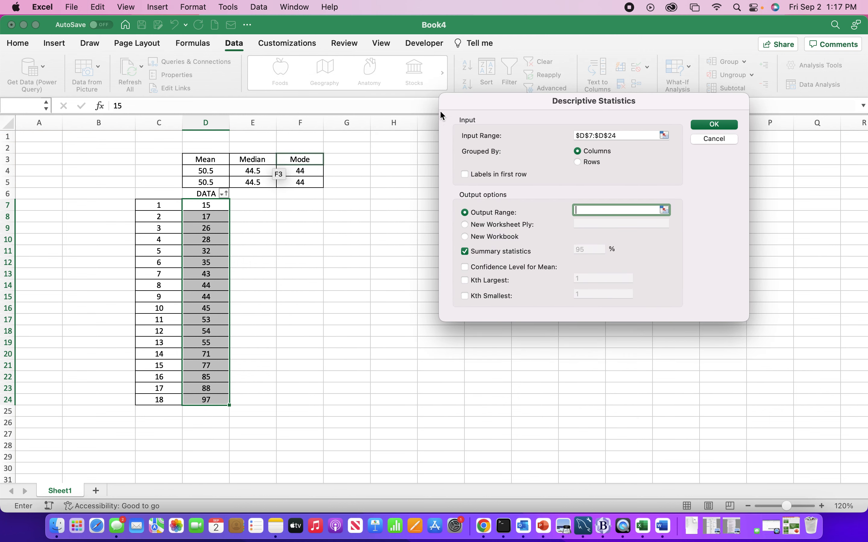
click(289, 205)
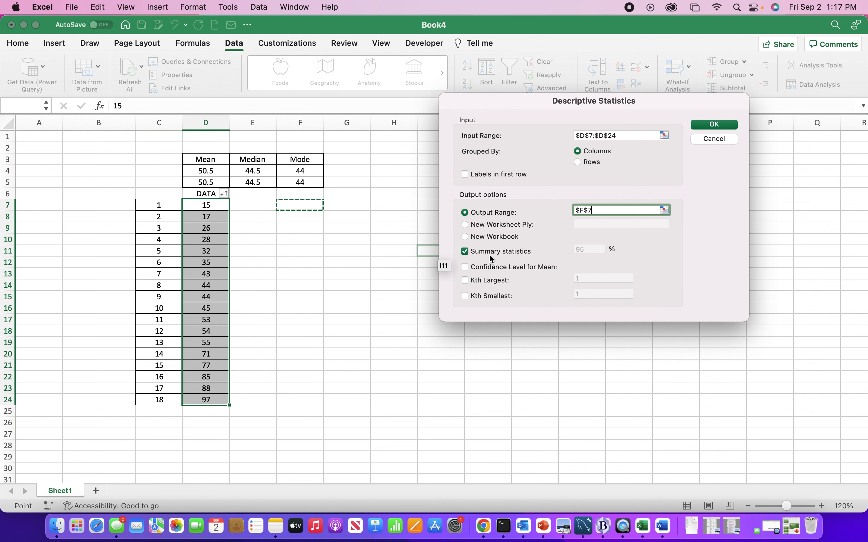
Keep Summary statistics enabled and generate the descriptive statistics table
click(465, 252)
click(465, 253)
click(715, 125)
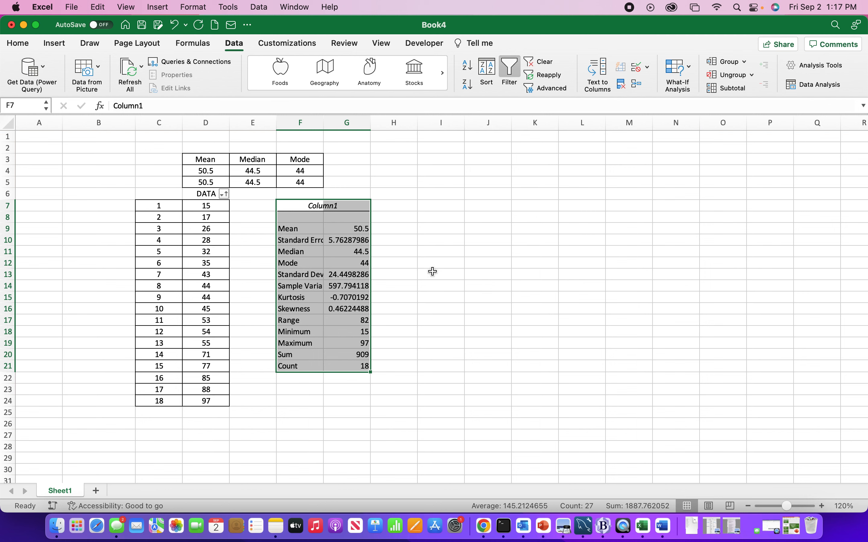
Widen column F to show more of the statistic labels in the output table
click(292, 230)
click(291, 252)
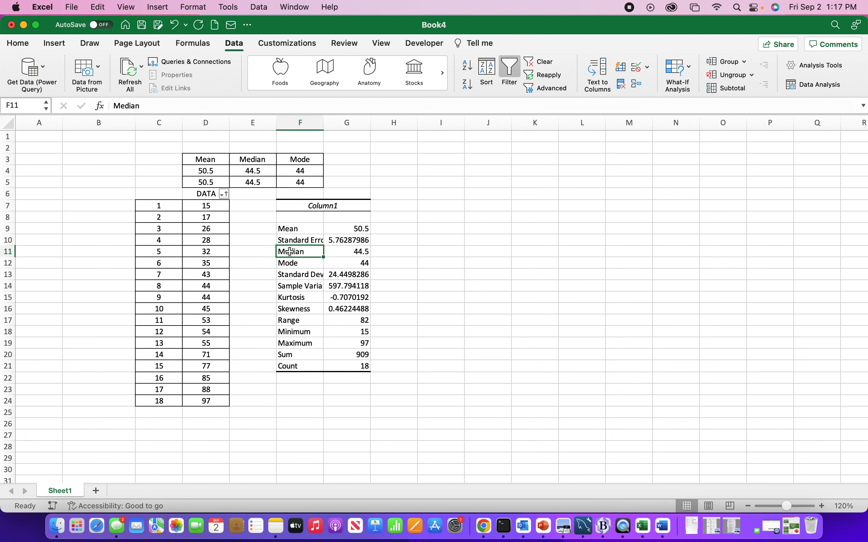
click(291, 264)
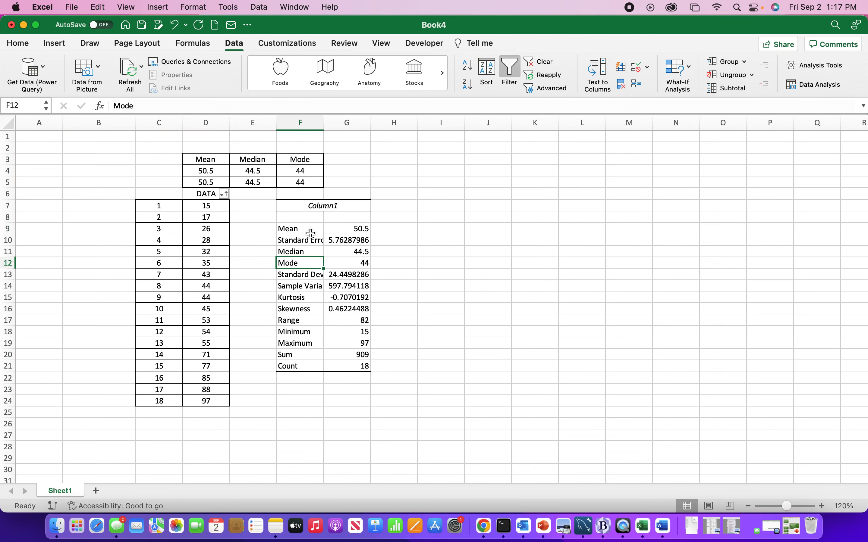
drag(308, 230, 306, 365)
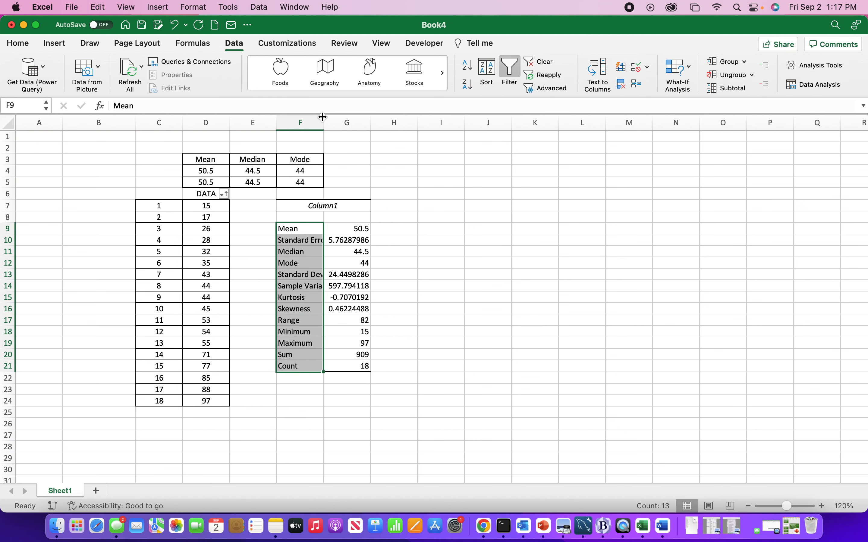
drag(324, 123, 341, 123)
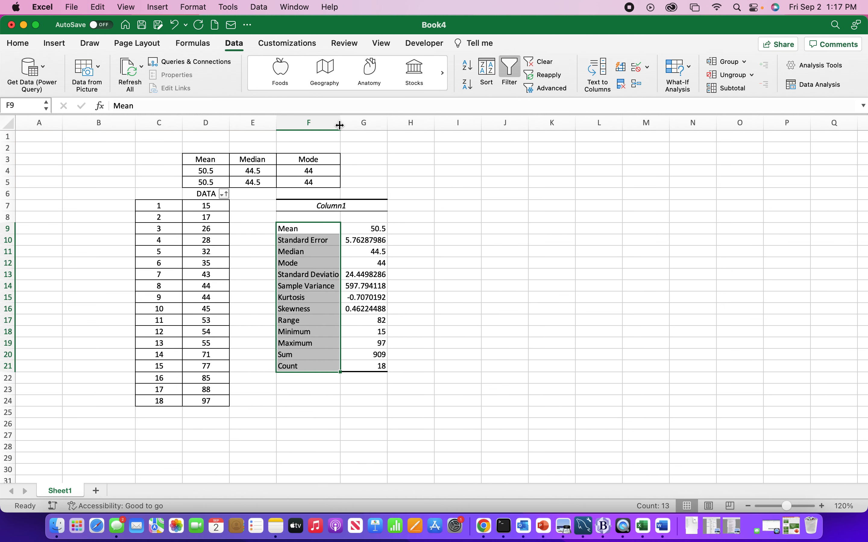
Examine the mean, median and mode rows of the descriptive statistics table
click(292, 297)
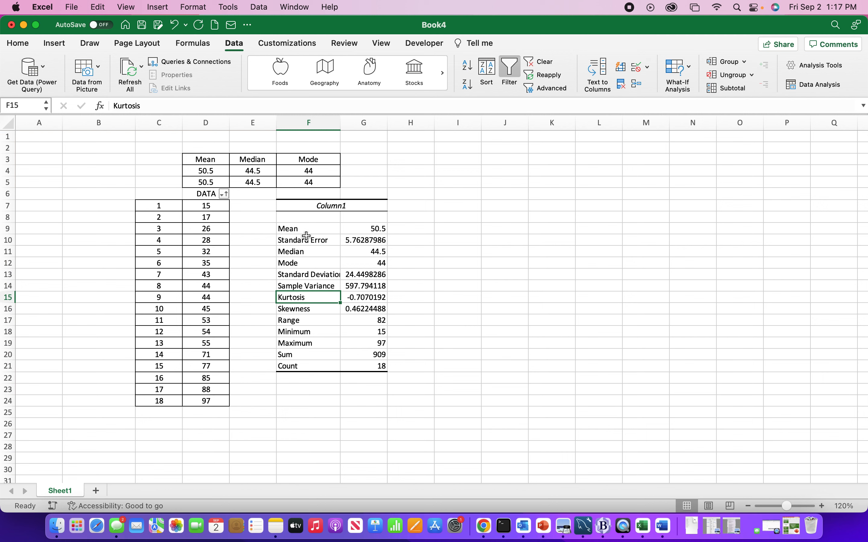
drag(300, 229, 365, 230)
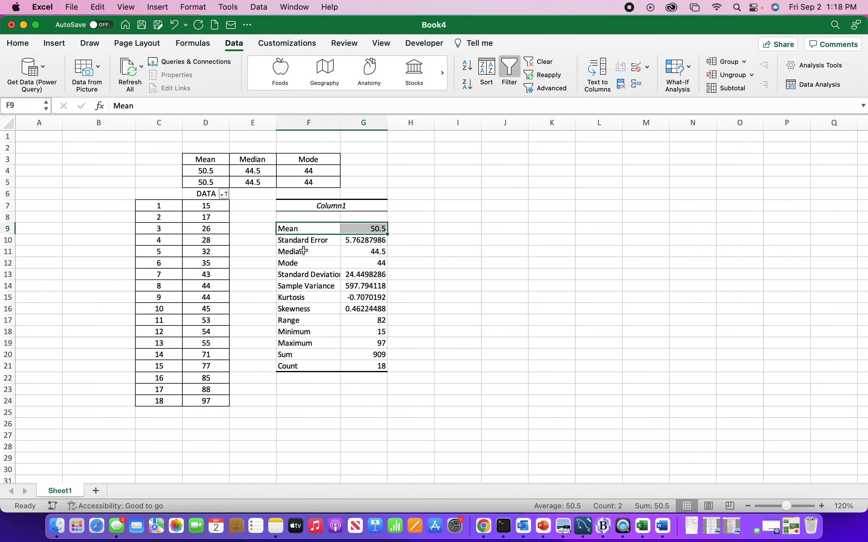
drag(304, 251, 354, 251)
drag(314, 275, 374, 266)
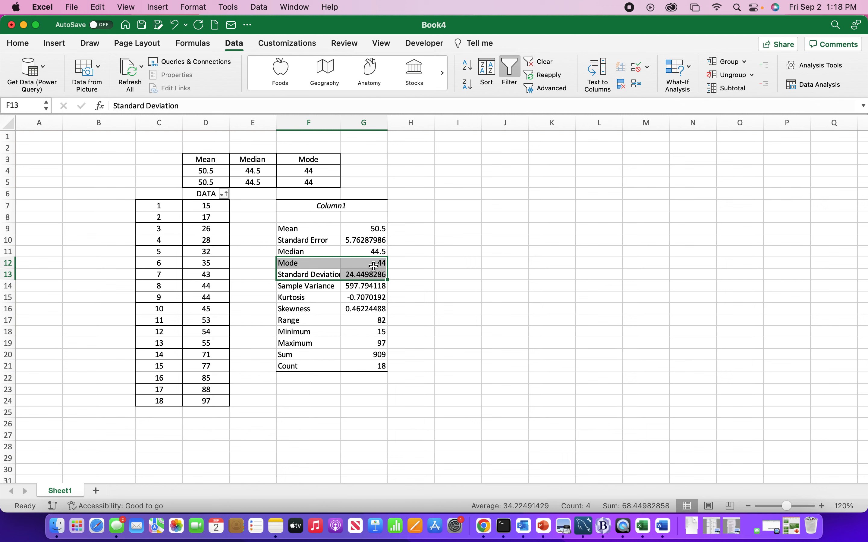